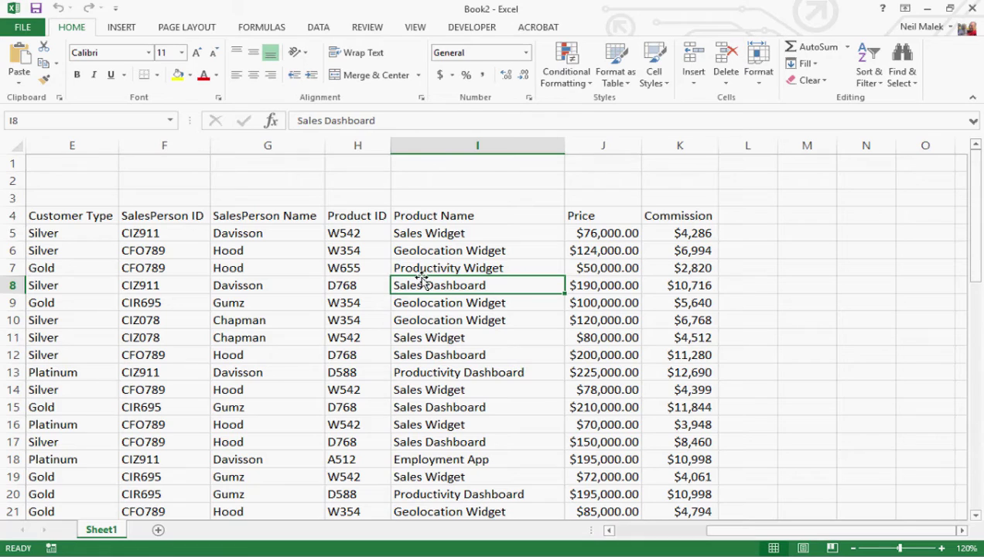
- Turn on filtering for the sales table headers
left_click(646, 533)
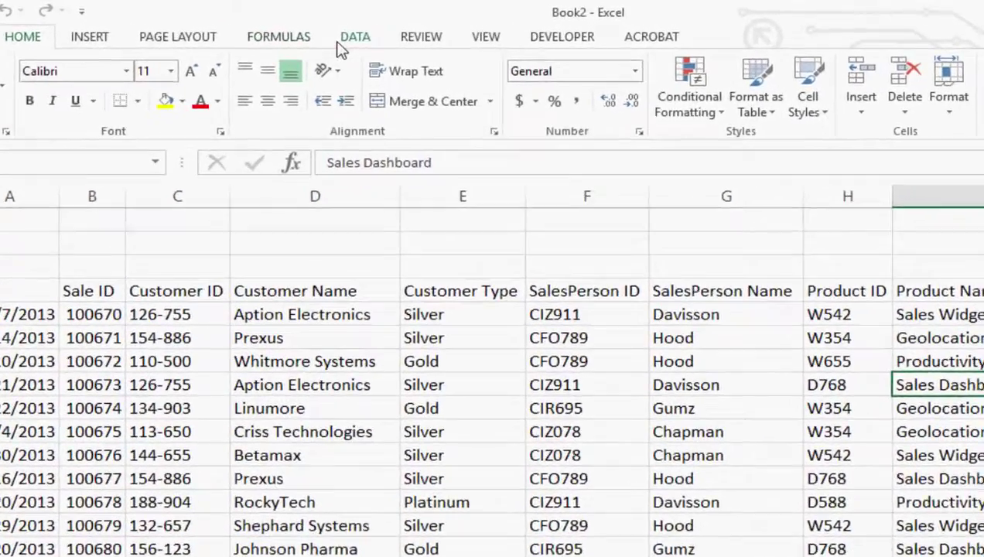
left_click(311, 31)
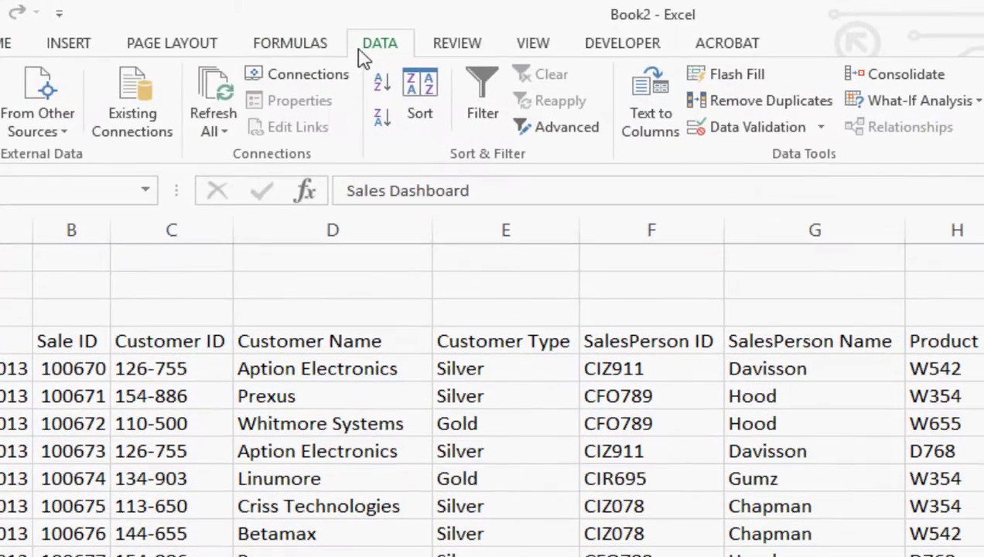
left_click(479, 128)
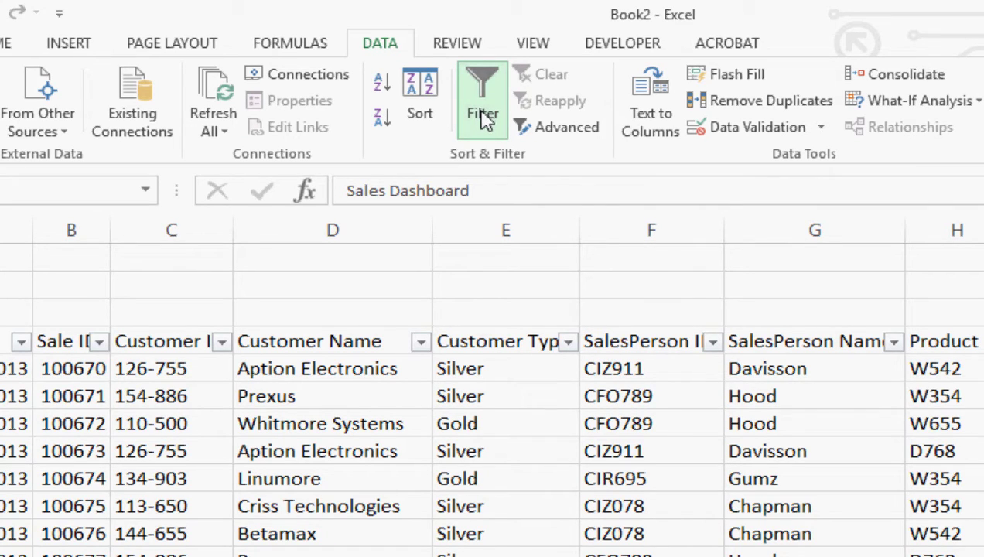
- Filter Customer Name to show only Criss Technologies, then clear that filter
left_click(421, 341)
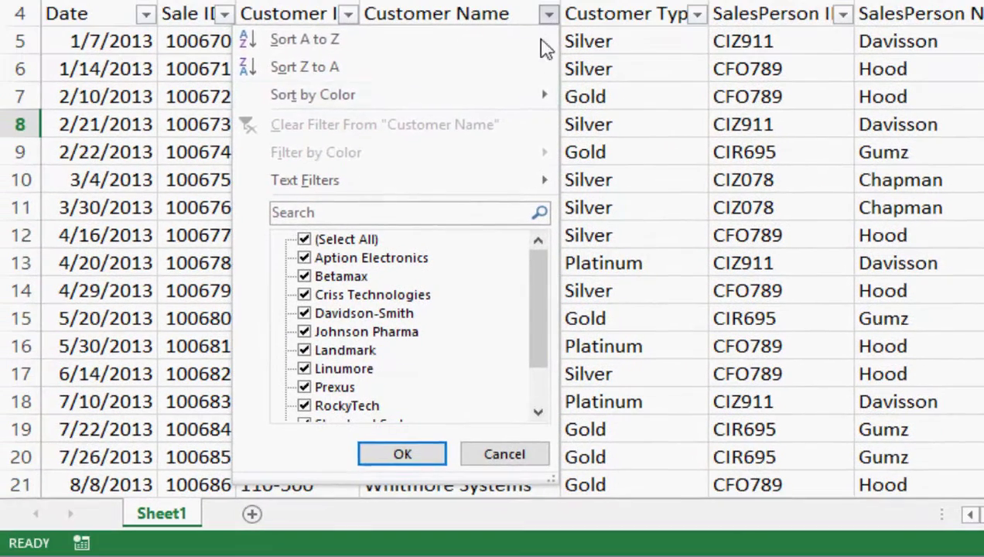
left_click(304, 240)
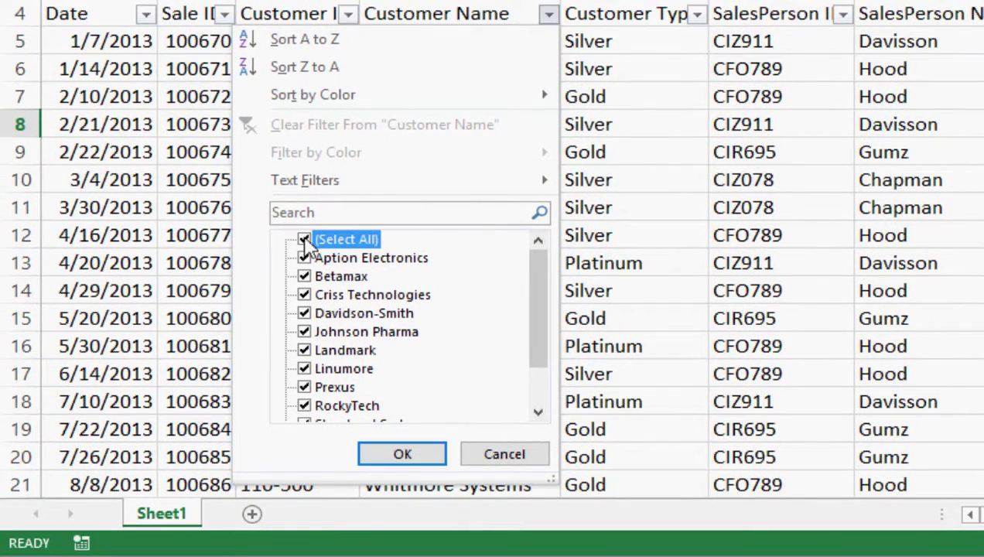
left_click(304, 295)
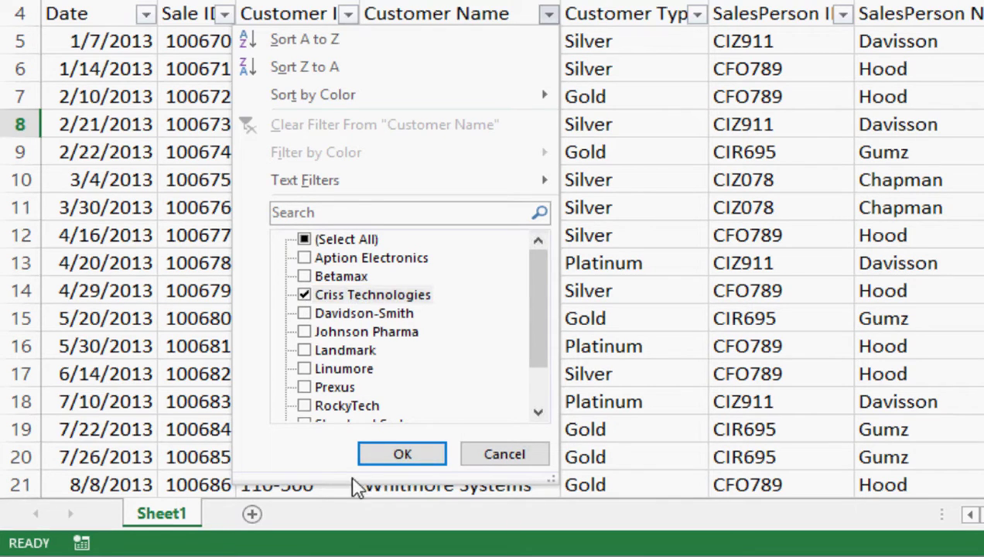
left_click(399, 458)
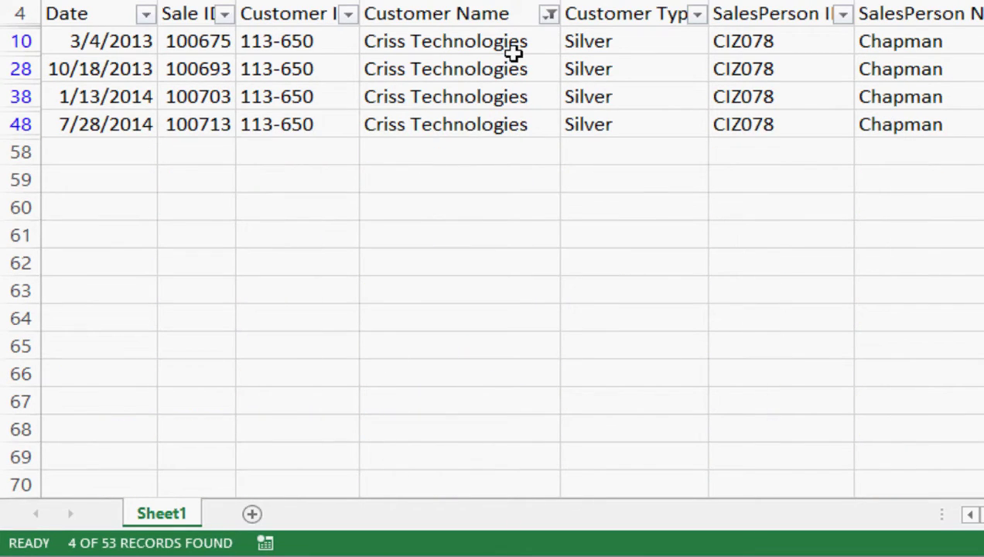
left_click(549, 16)
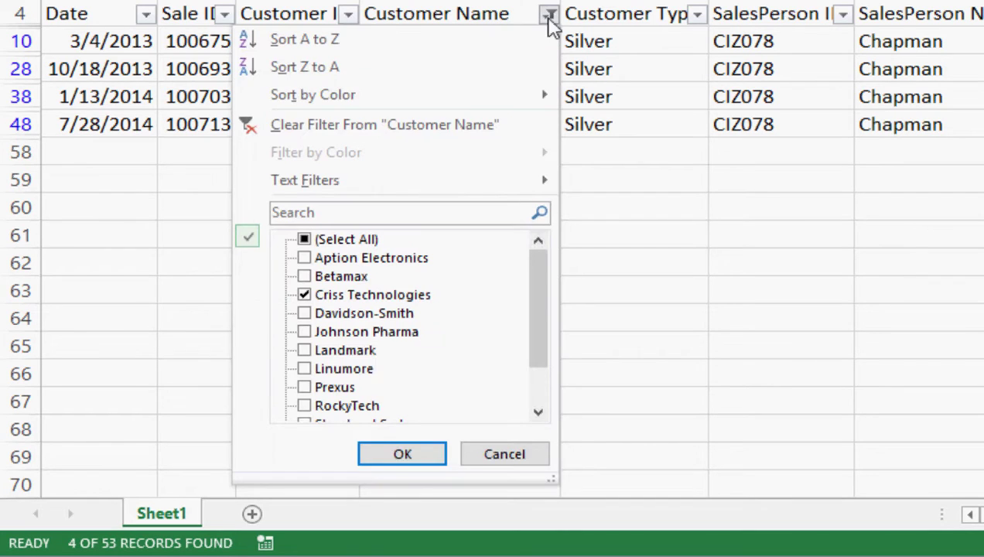
left_click(433, 127)
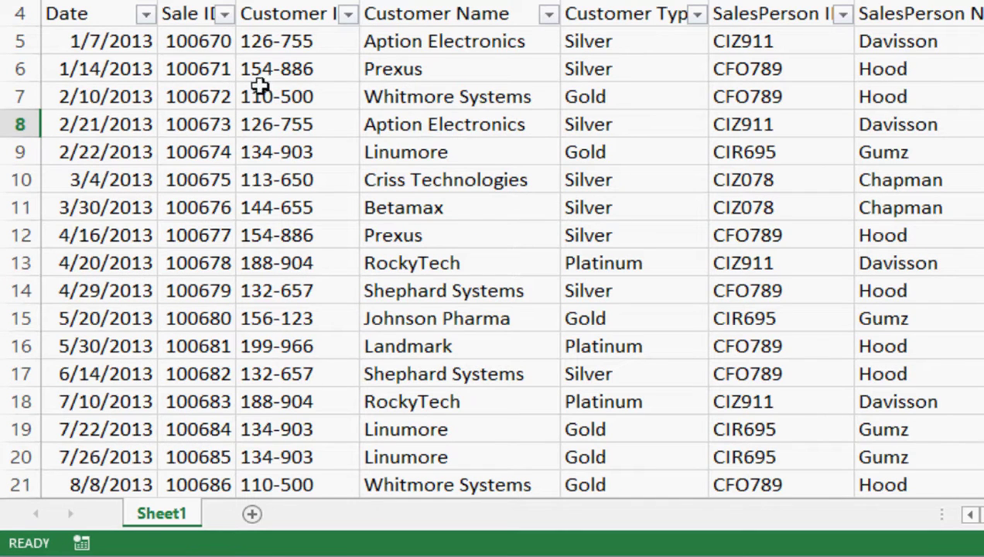
- Filter Date between 1/1/14 and 3/1/14, then clear the Date filter again
left_click(146, 16)
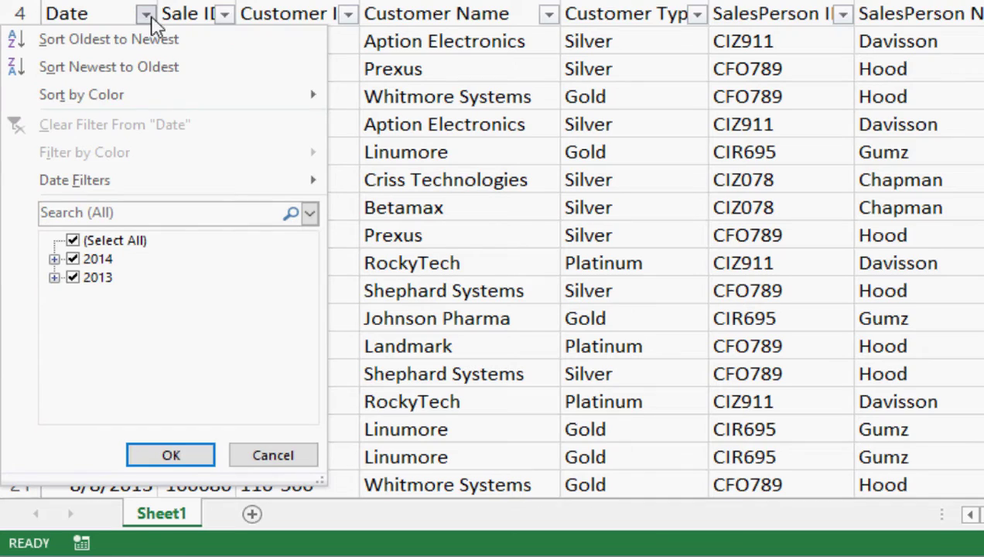
mouse_move(194, 184)
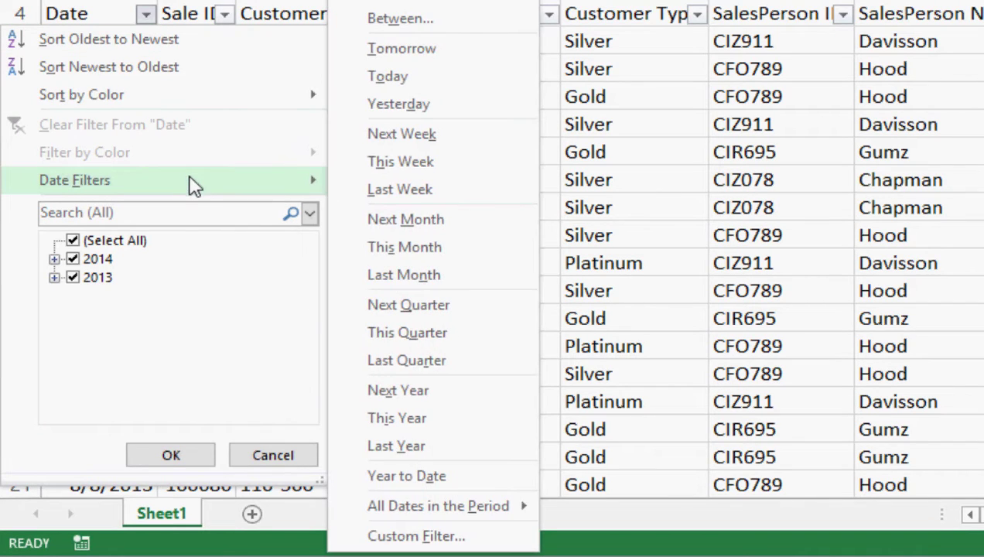
left_click(399, 23)
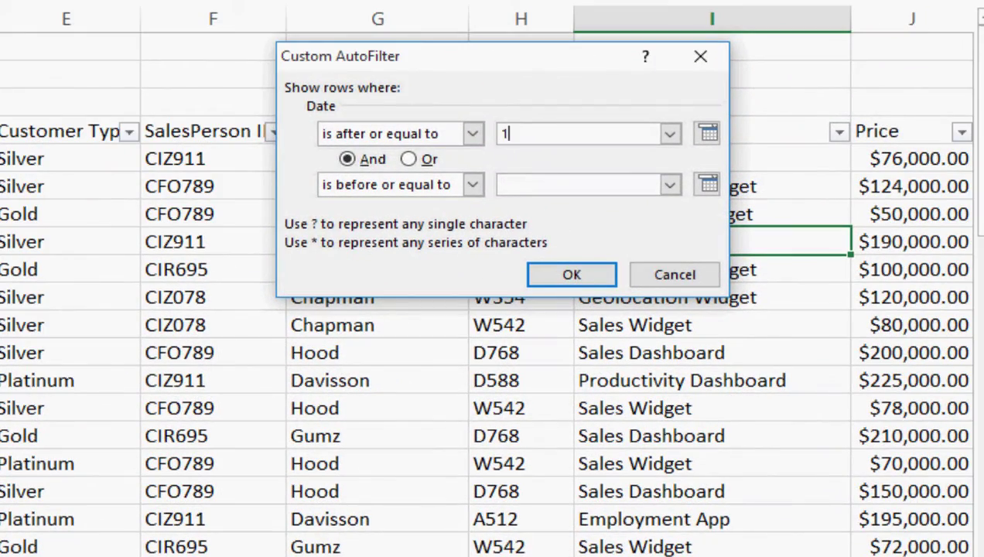
type("1/1/14")
key("Tab")
key("Tab")
key("Tab")
key("Tab")
type("3/")
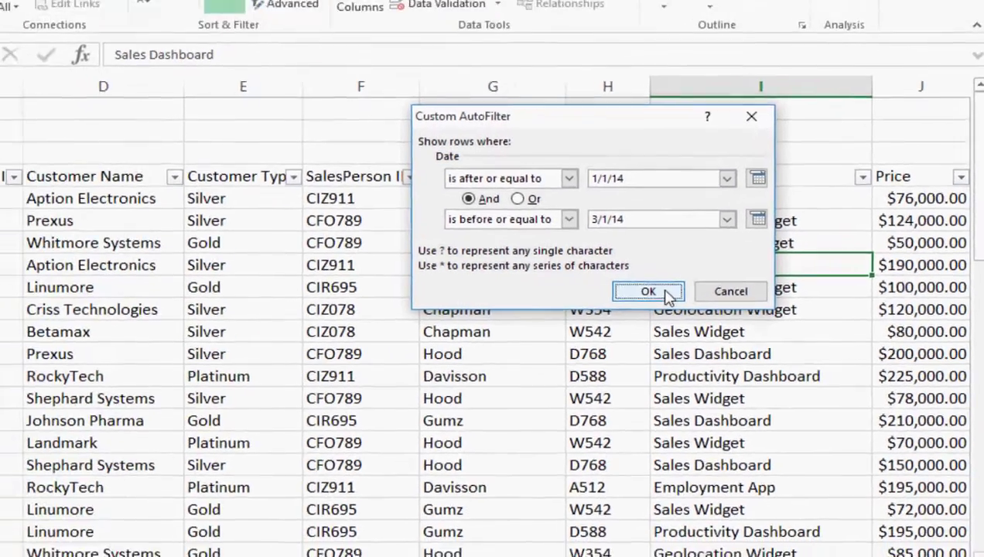
left_click(602, 280)
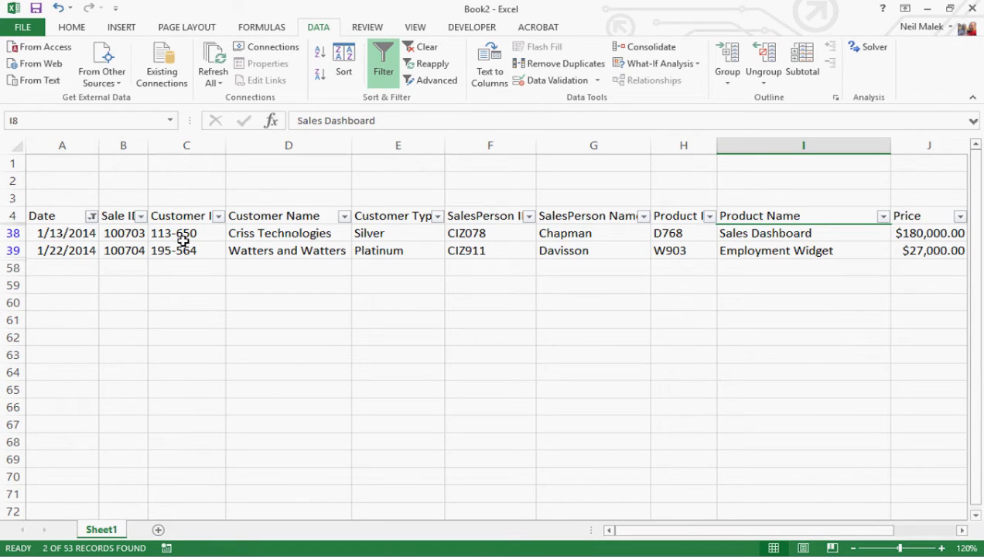
left_click(92, 215)
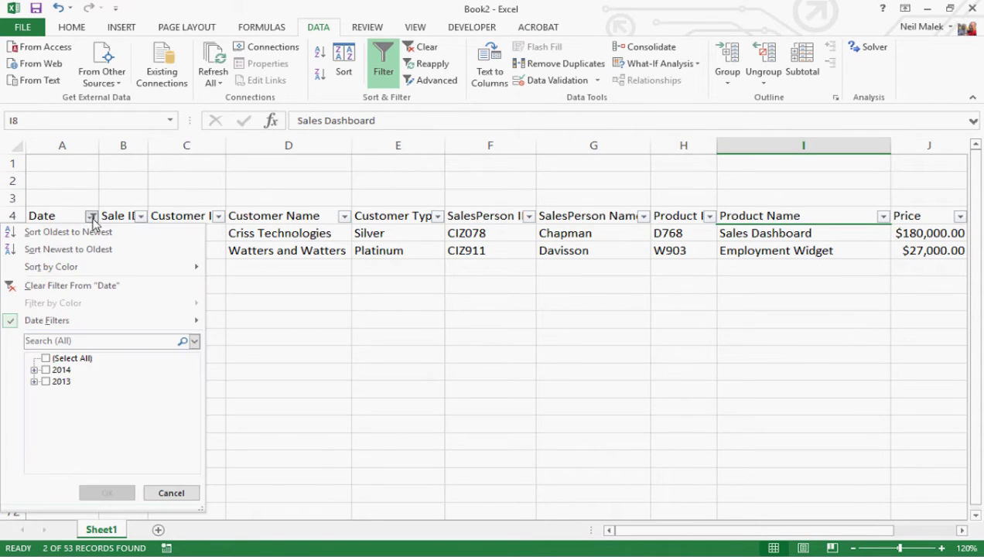
left_click(92, 286)
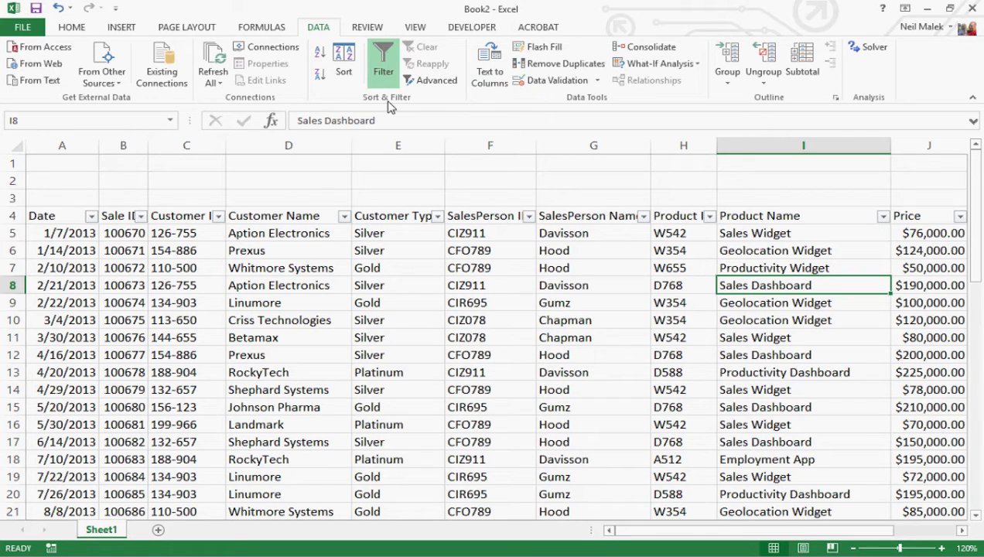
- Turn off table filtering and enter Price in D1 and >120000 in D2
left_click(384, 64)
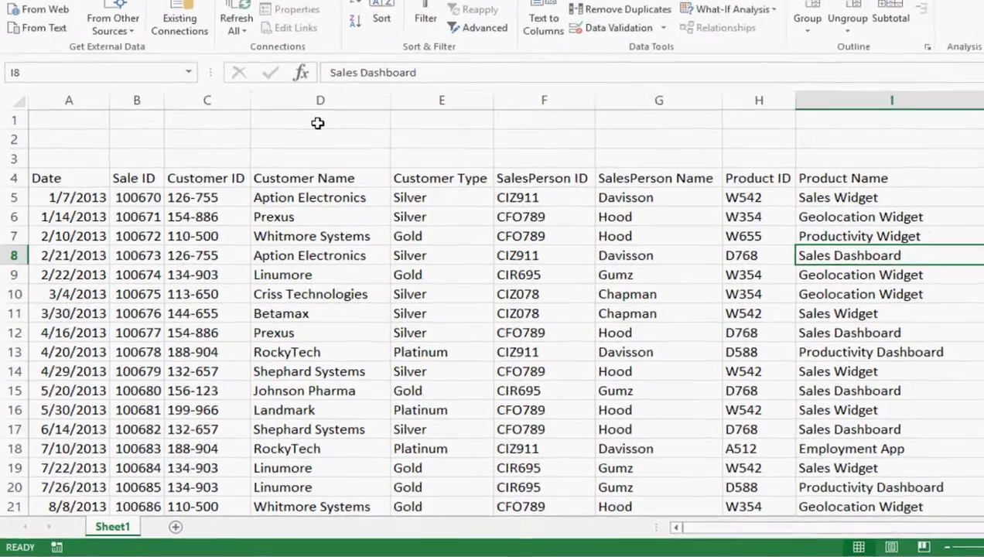
left_click(288, 165)
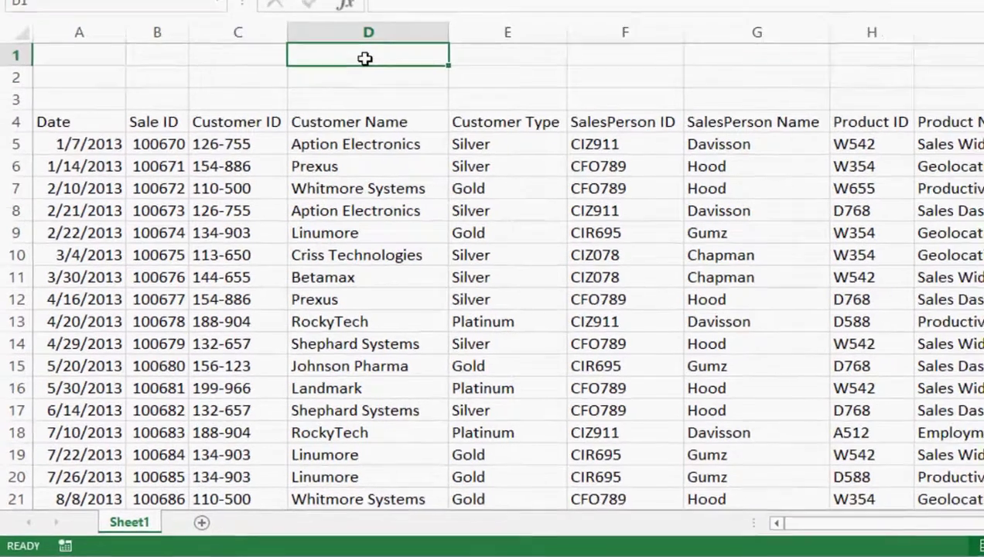
type("Price")
key("Return")
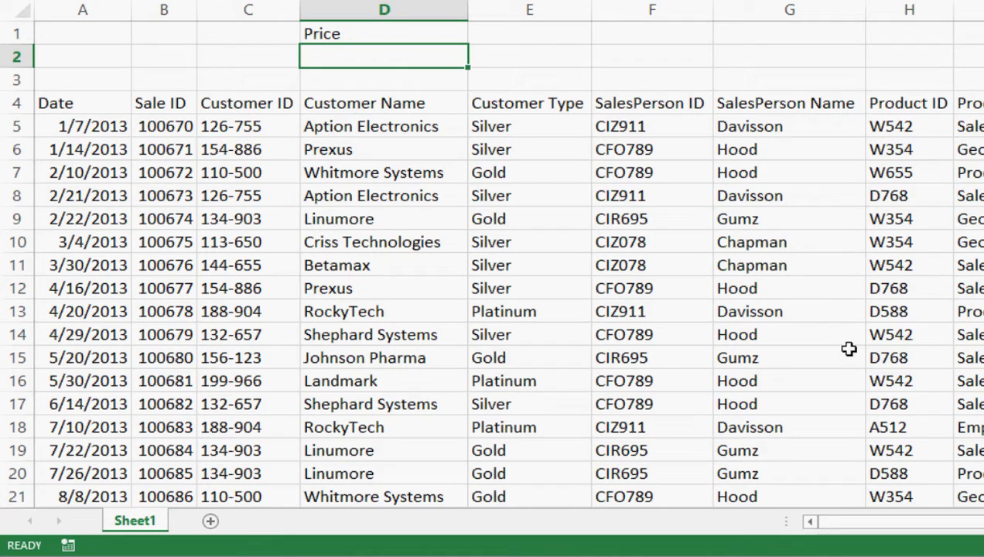
type(">120000")
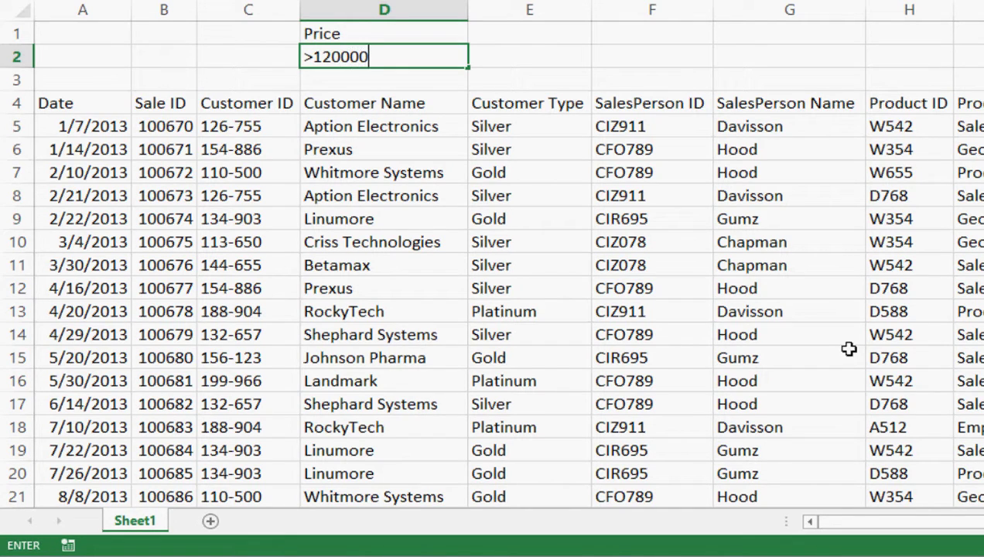
key("ctrl+Return")
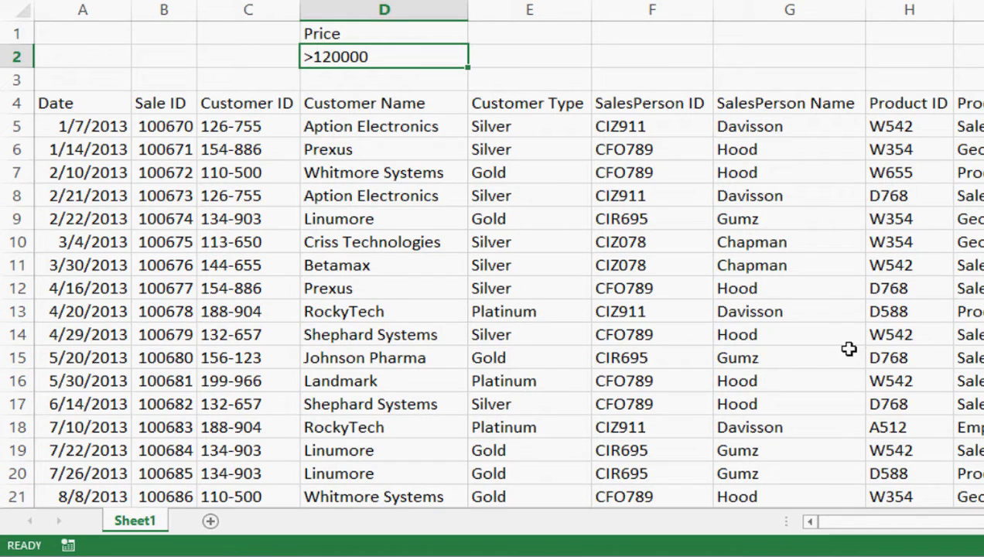
- Check the D1:D2 criteria cells and select a cell inside the sales table
left_click(393, 34)
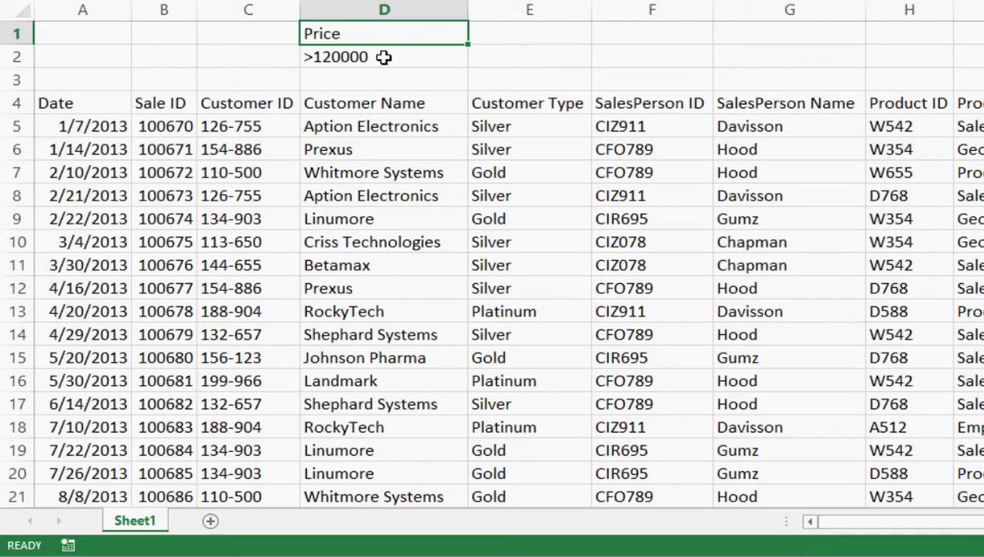
left_click(385, 56)
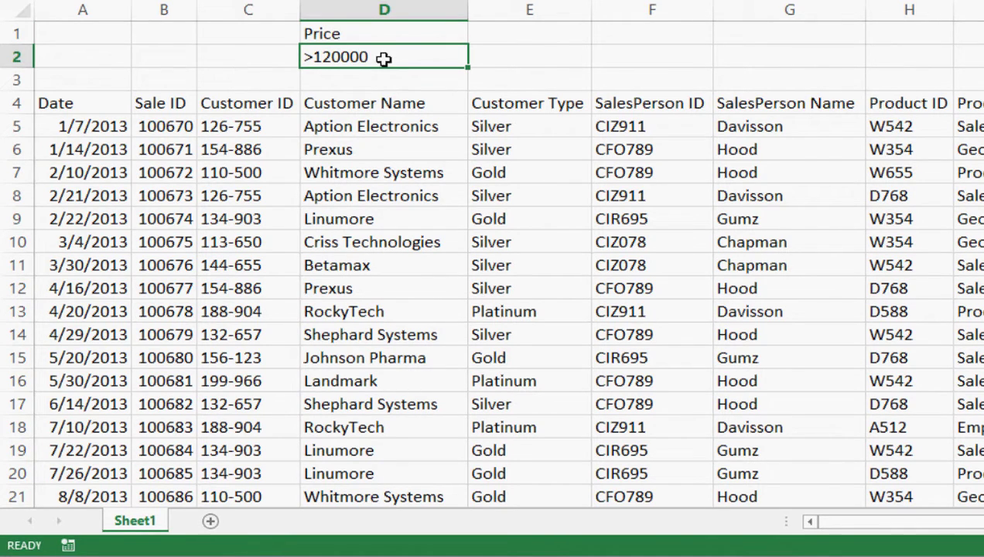
key("Return")
left_click(369, 167)
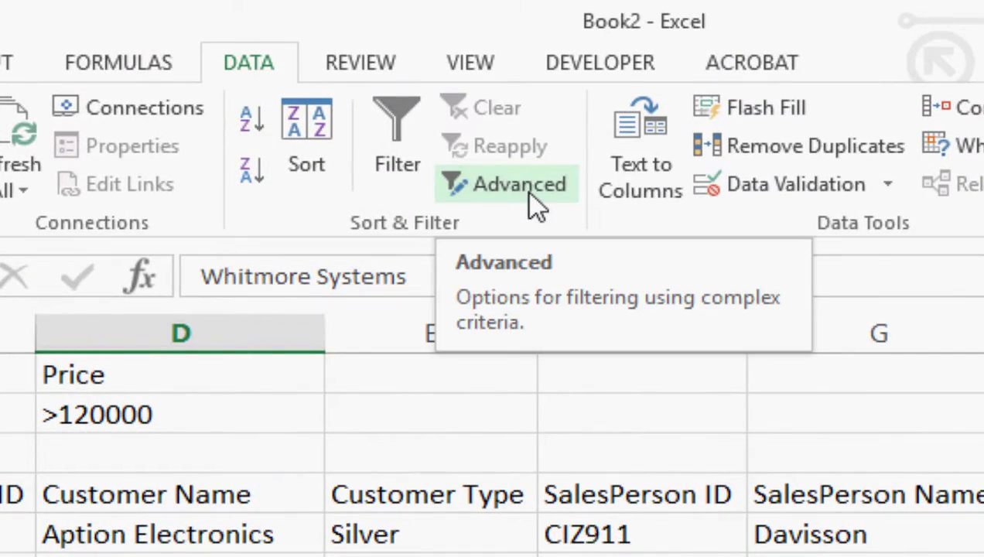
- Run an in-place Advanced Filter using D1:D2 (Price >120000) as the criteria range
left_click(529, 193)
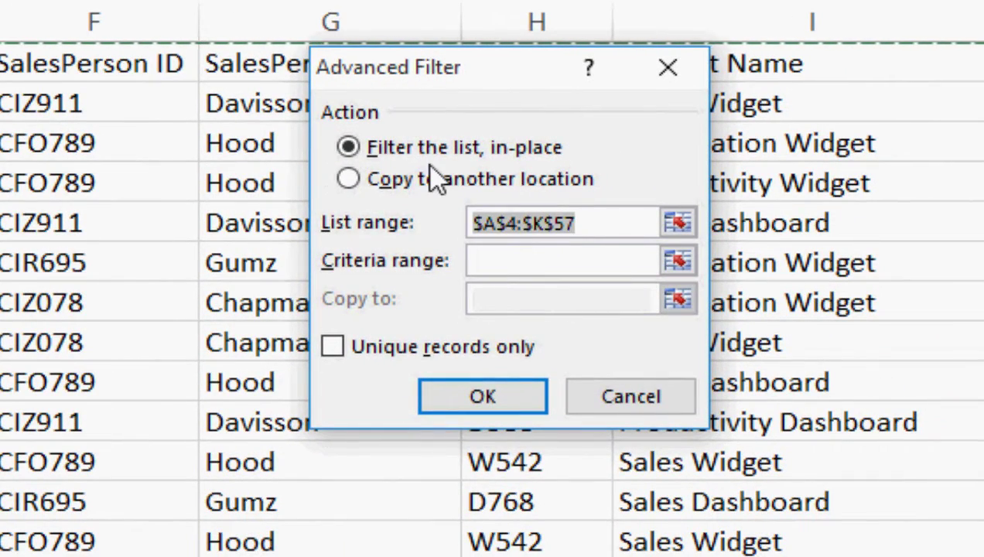
scroll(51, 223, "up", 1)
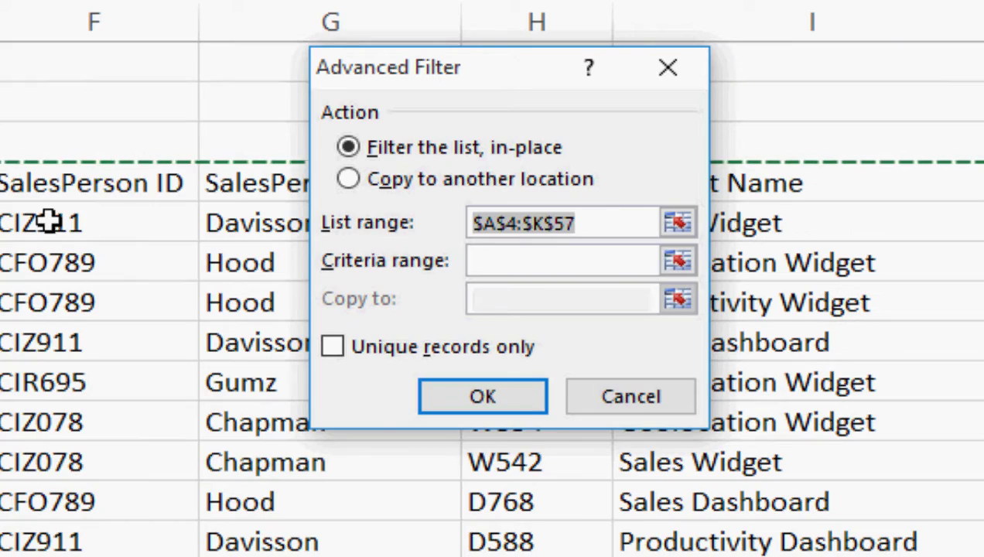
left_click(479, 263)
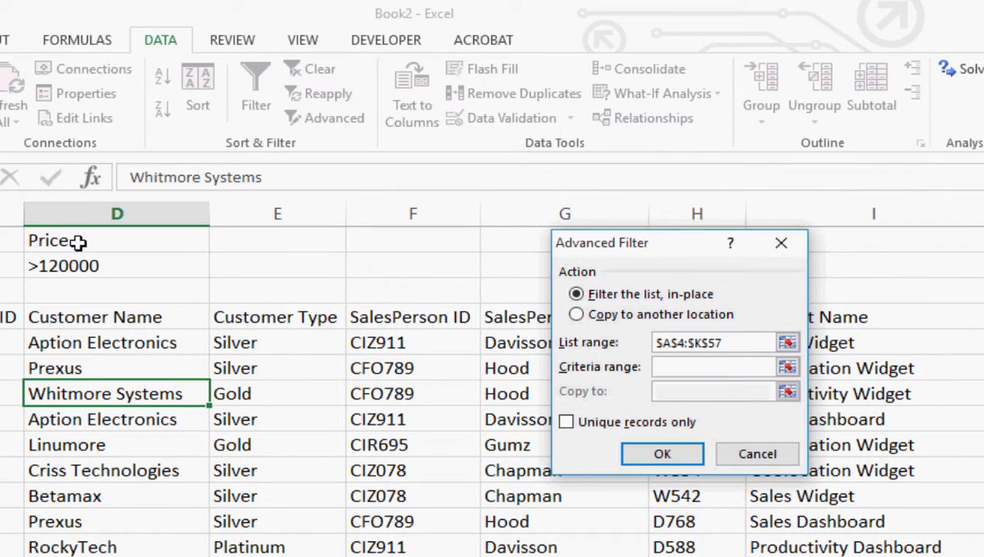
left_click_drag(78, 242, 79, 263)
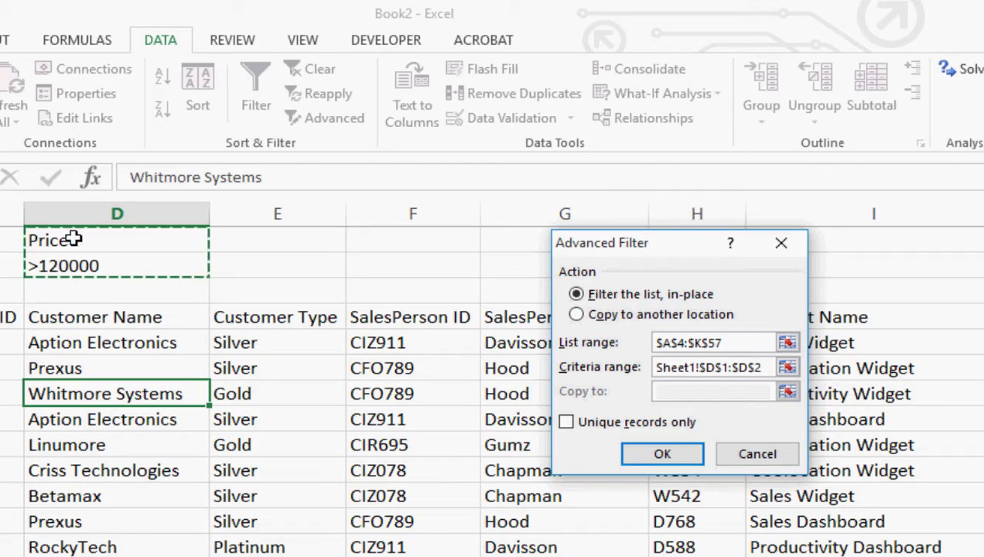
left_click(642, 455)
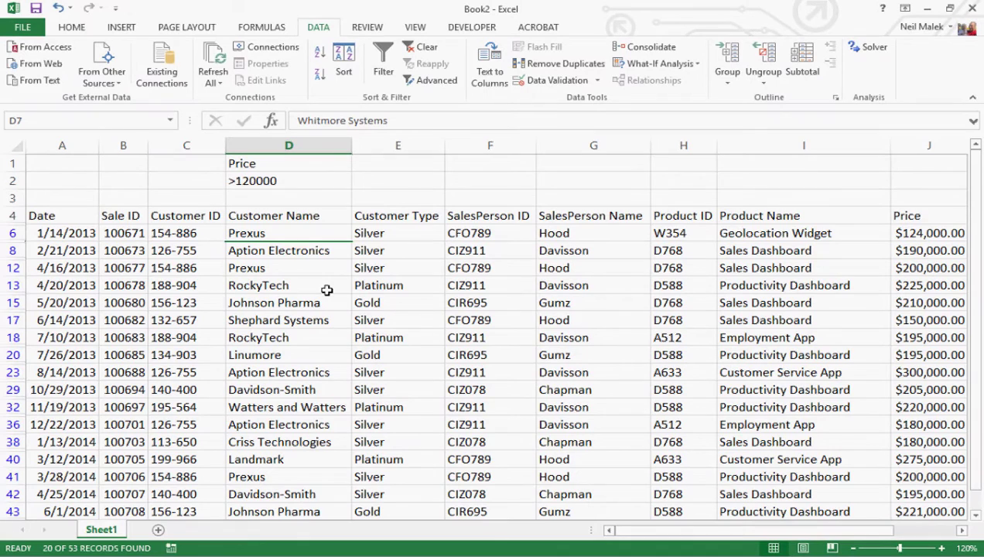
- Replace the D2 criterion with <70000 and return to the sales list
left_click(285, 180)
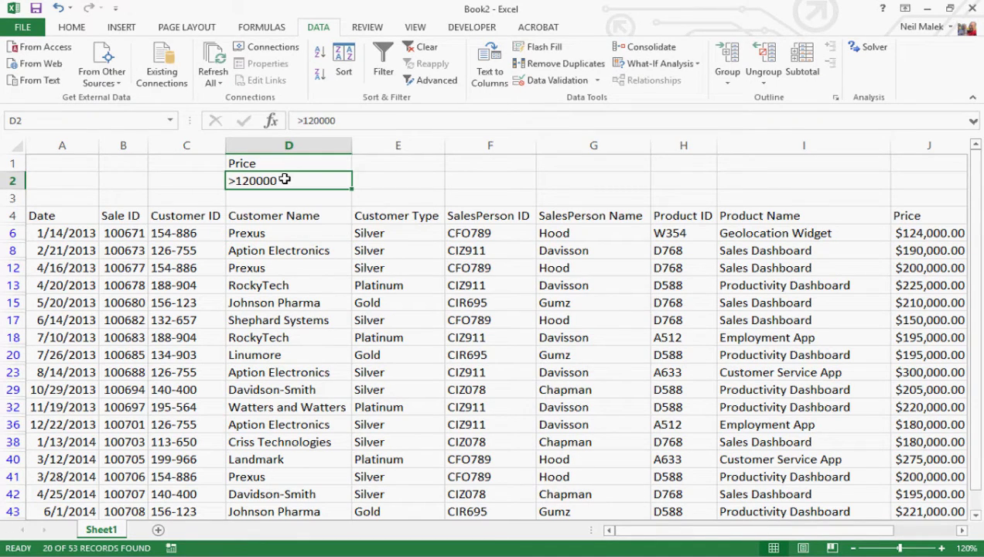
type("<")
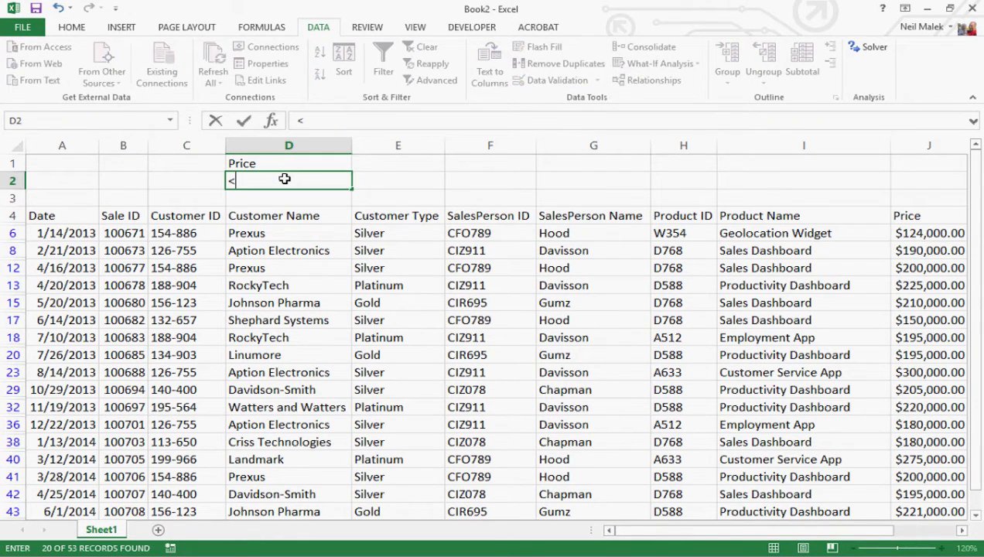
type("70000")
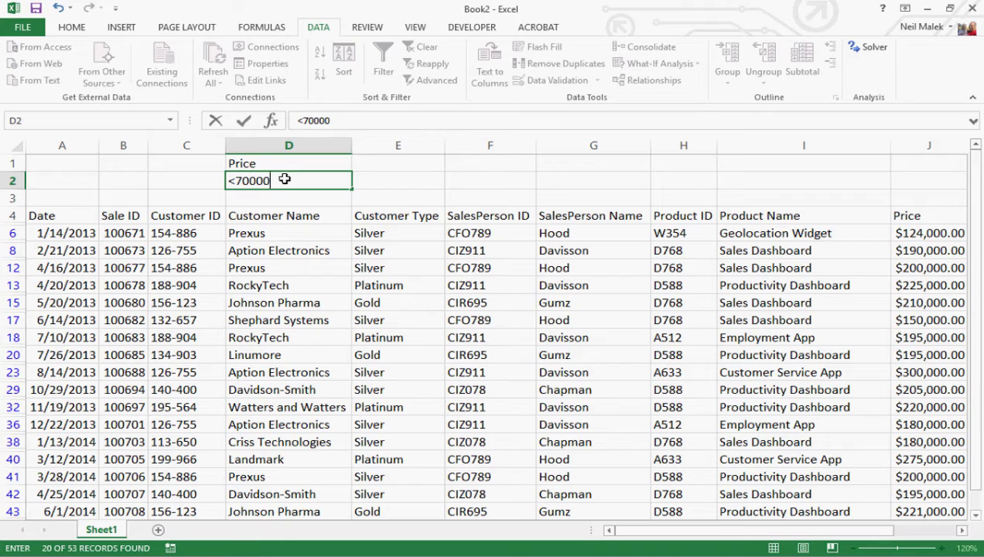
key("ctrl+Return")
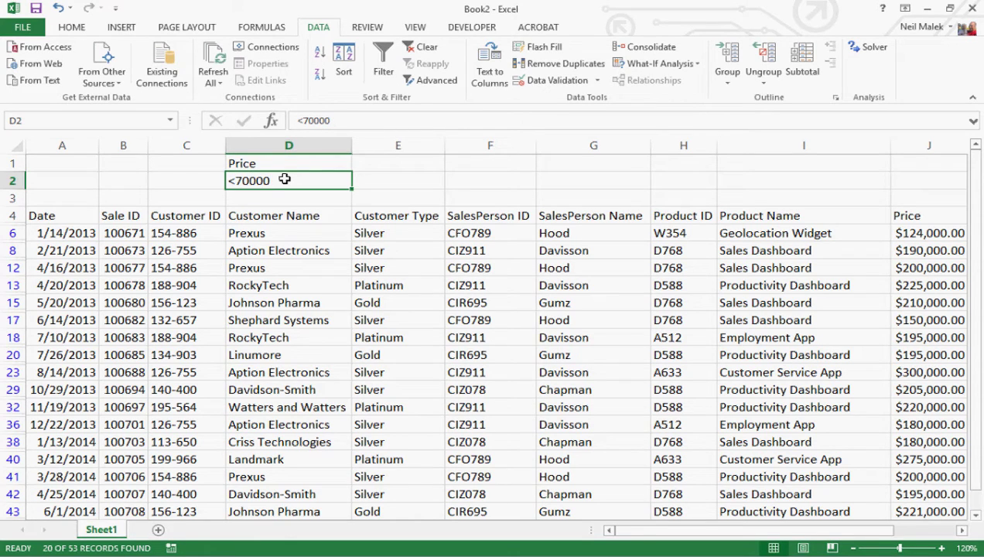
left_click(310, 241)
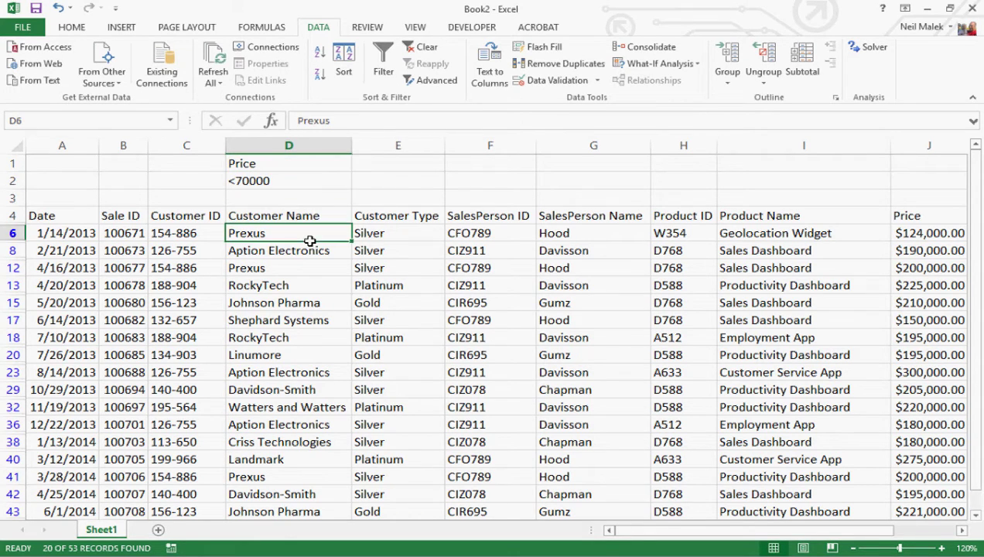
- Rerun Advanced Filter with list $A$4:$K$57 and criteria $D$1:$D$2
left_click(423, 81)
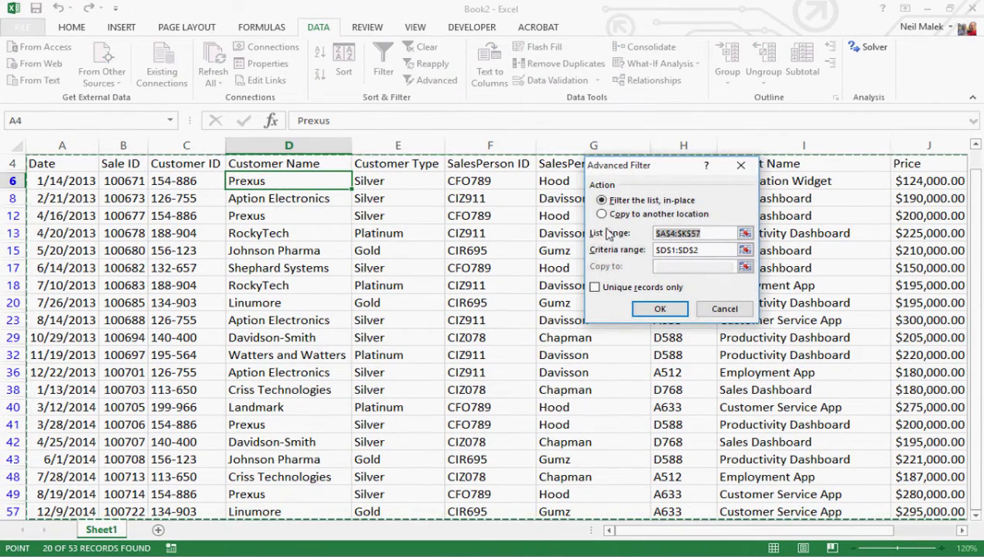
left_click(706, 251)
left_click(674, 312)
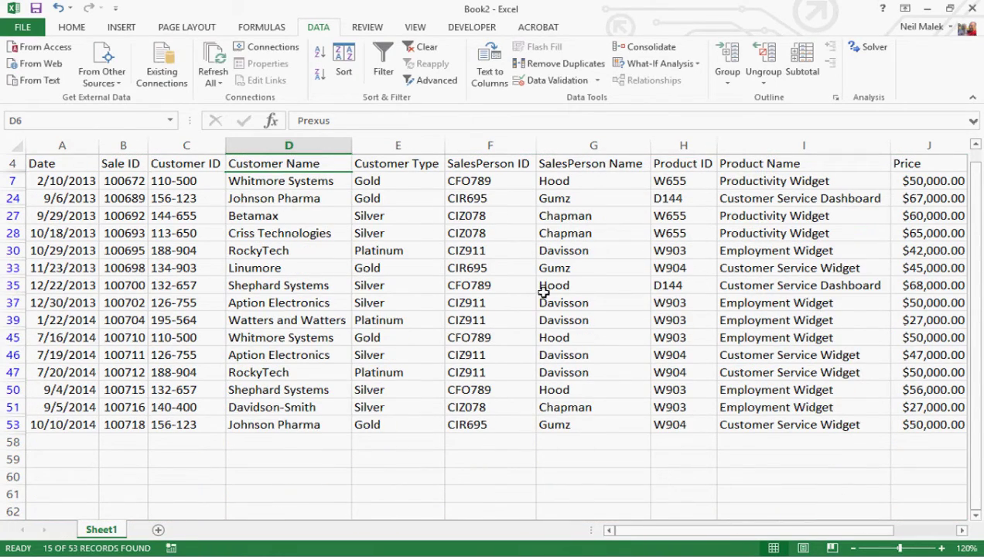
scroll(544, 293, "up", 1)
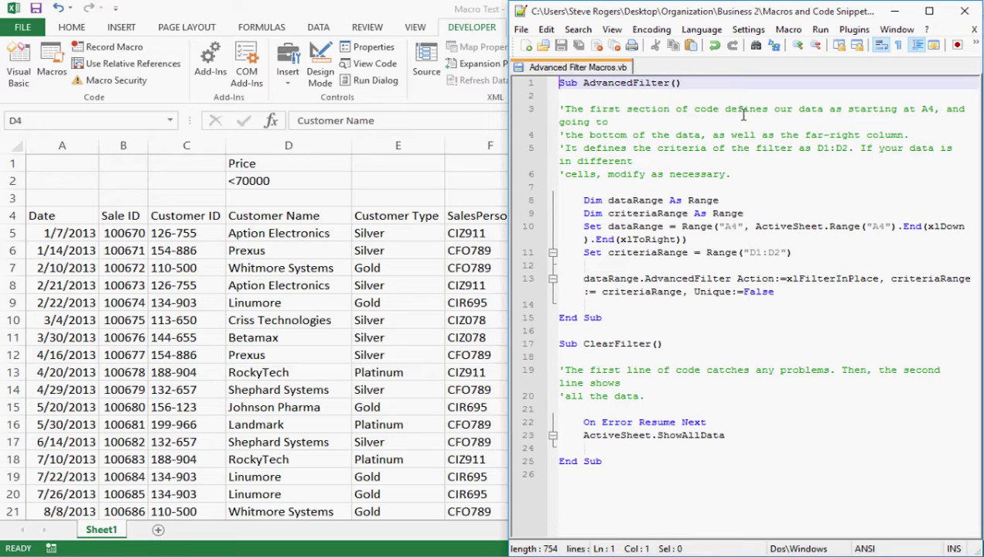
left_click_drag(603, 317, 572, 106)
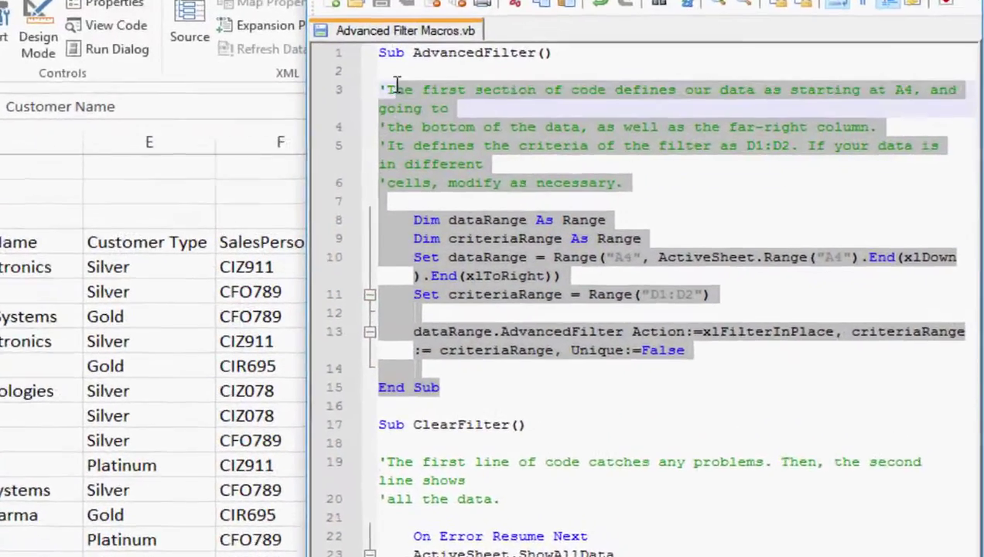
left_click_drag(397, 82, 398, 52)
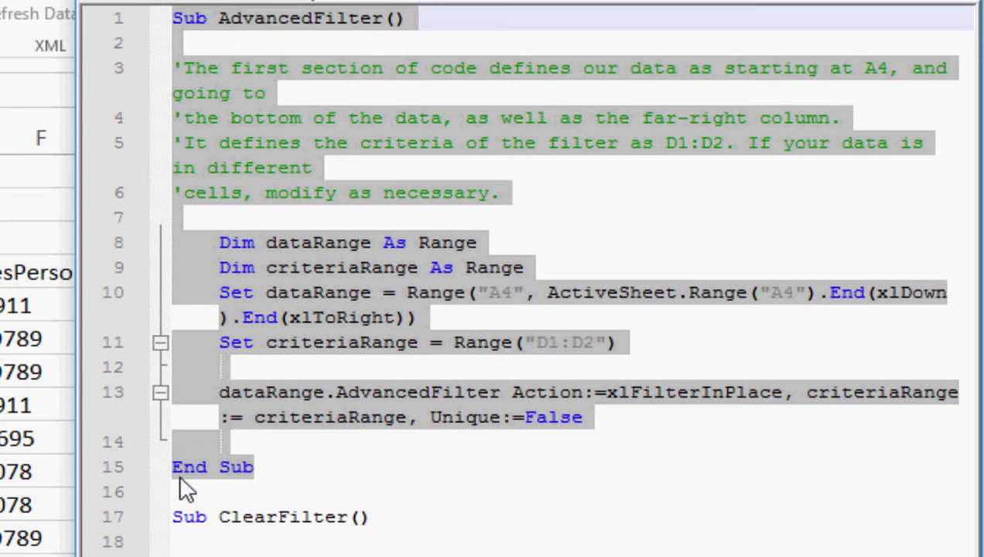
left_click(270, 467)
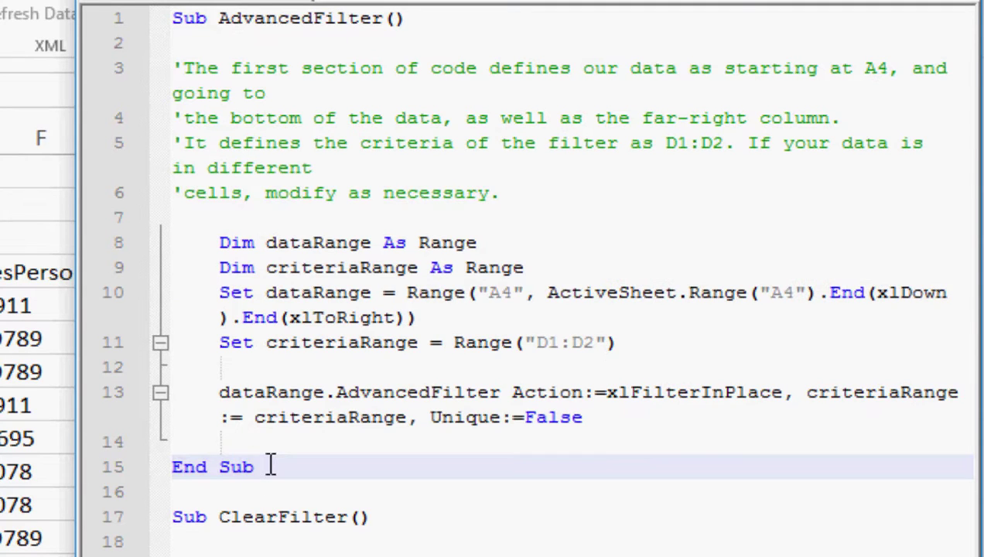
left_click_drag(217, 18, 382, 18)
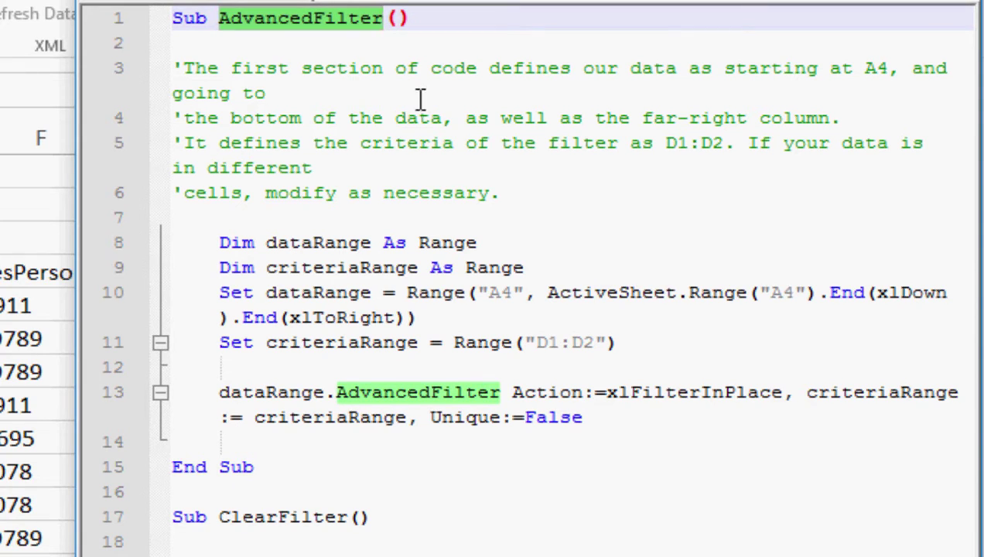
left_click_drag(218, 517, 352, 517)
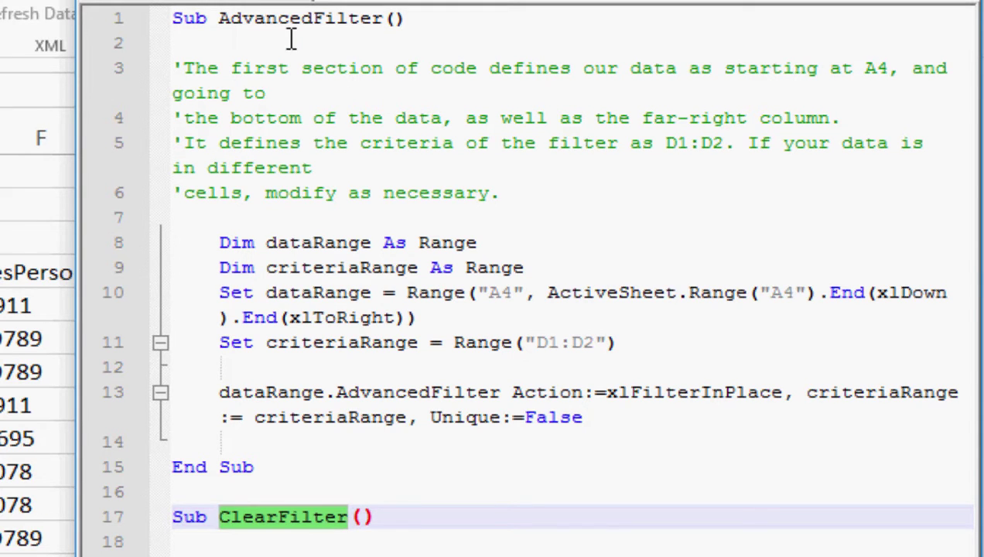
left_click_drag(501, 194, 174, 69)
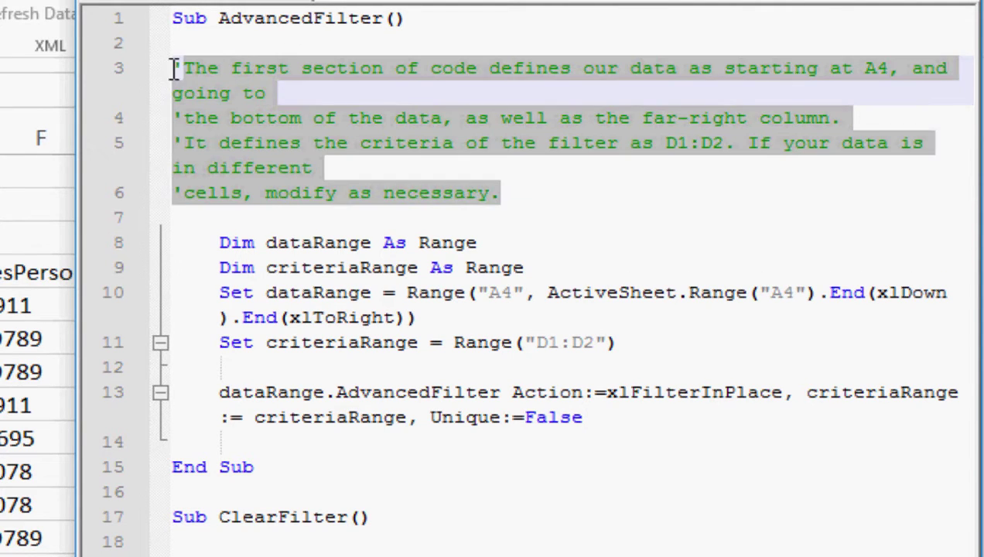
left_click(349, 117)
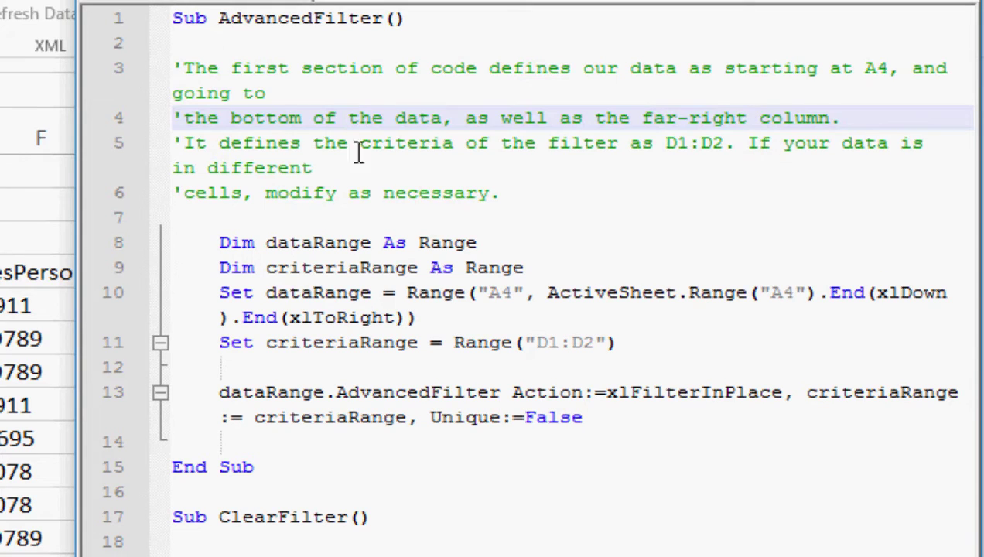
double_click(310, 240)
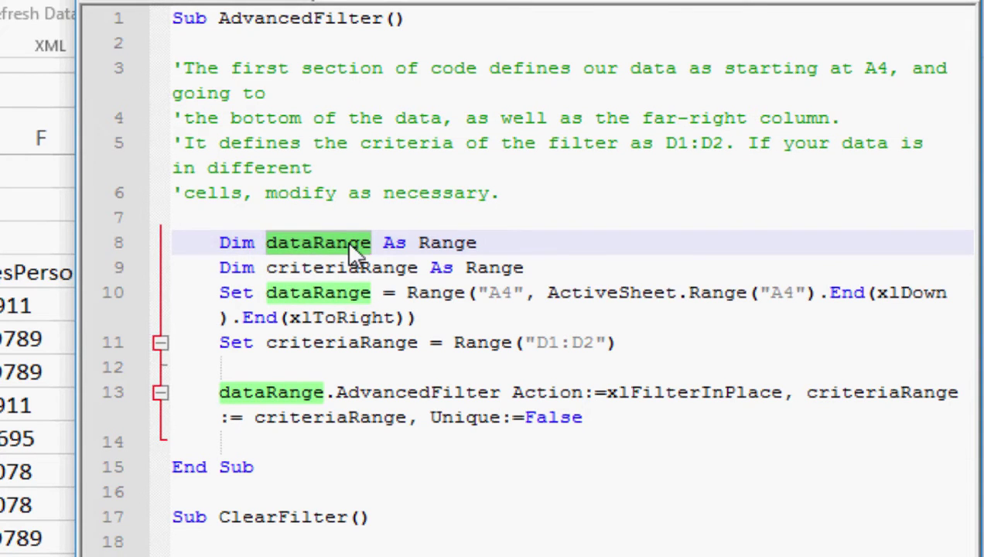
double_click(353, 267)
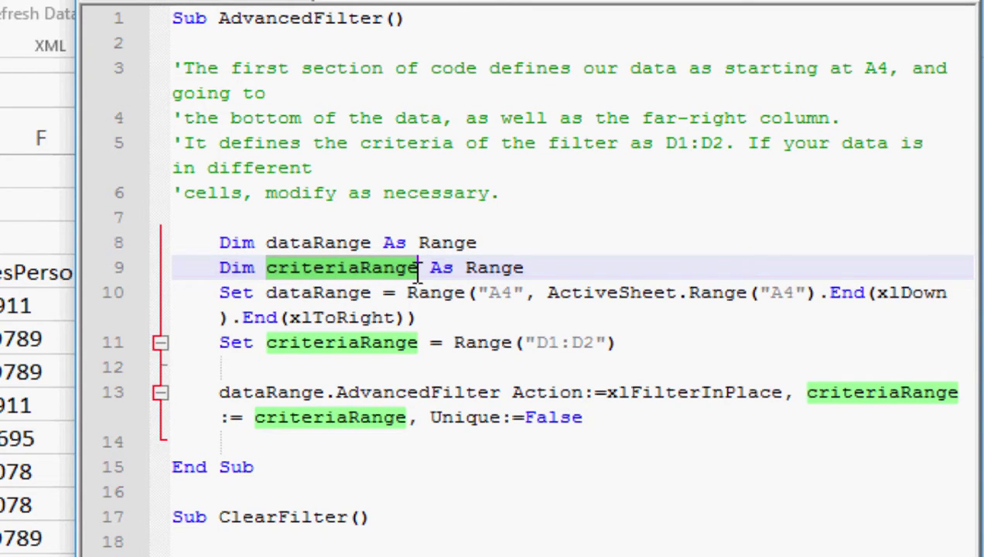
double_click(320, 296)
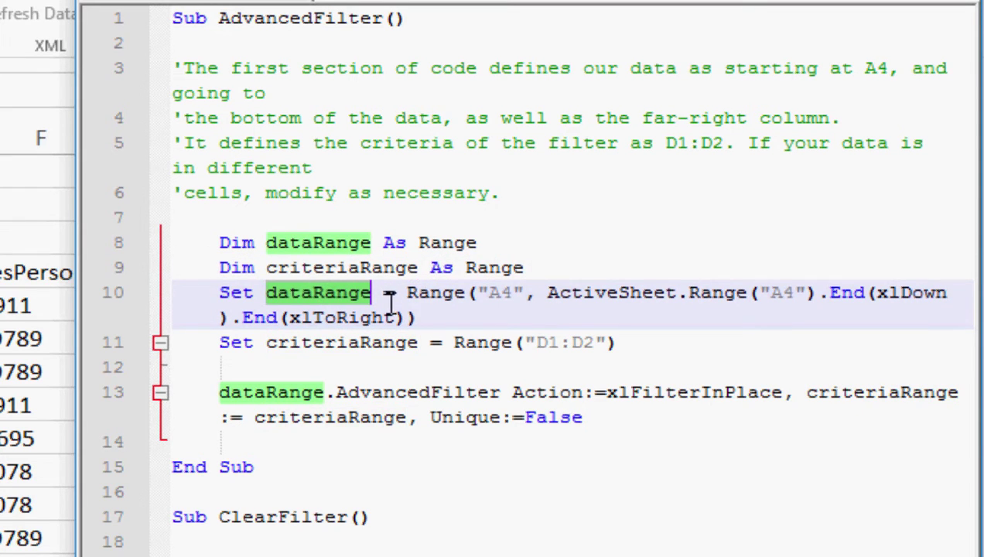
left_click(490, 294)
double_click(496, 294)
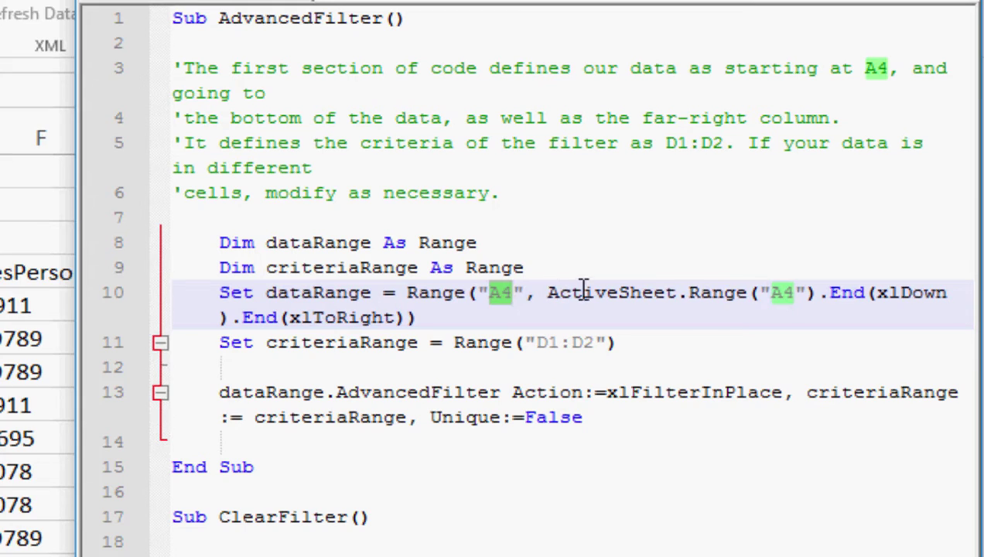
double_click(907, 292)
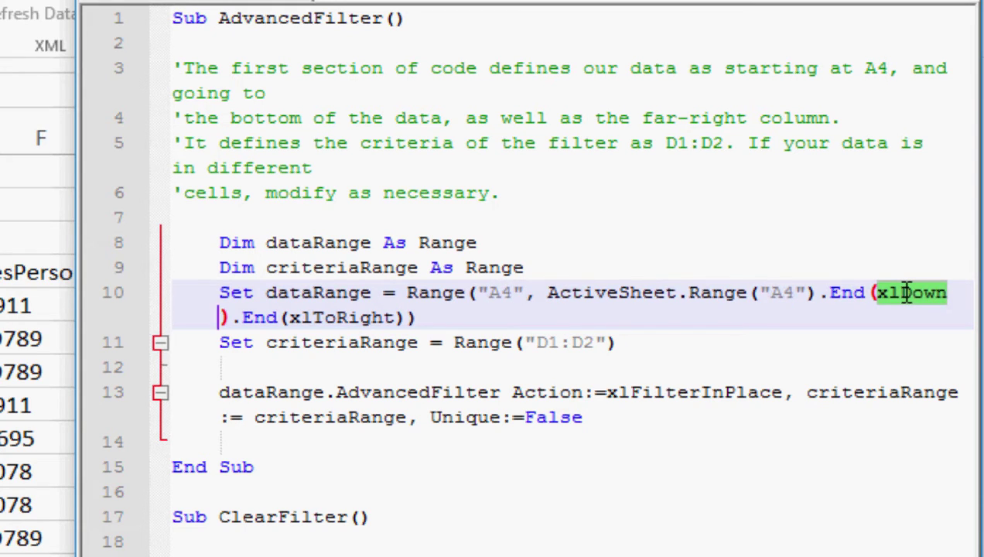
double_click(334, 316)
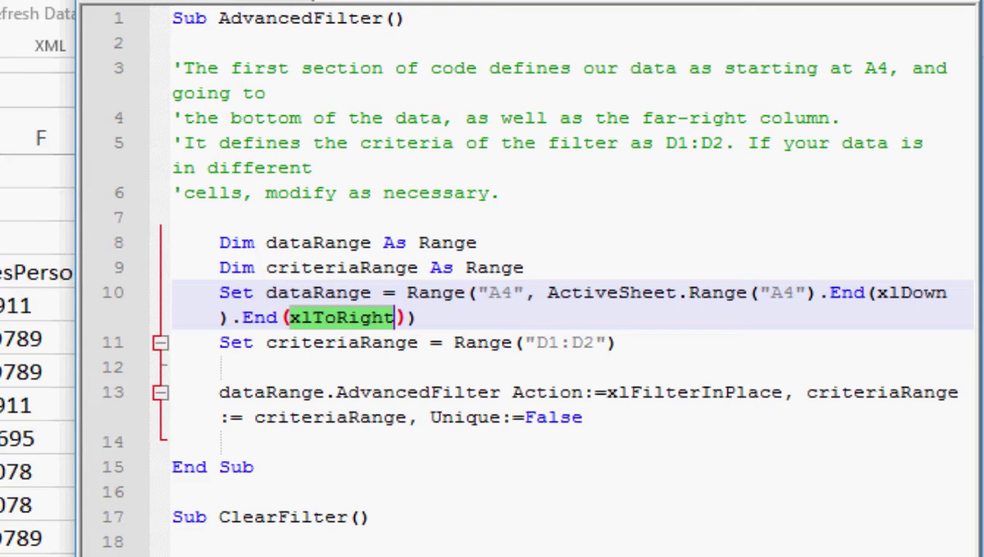
left_click_drag(489, 294, 509, 293)
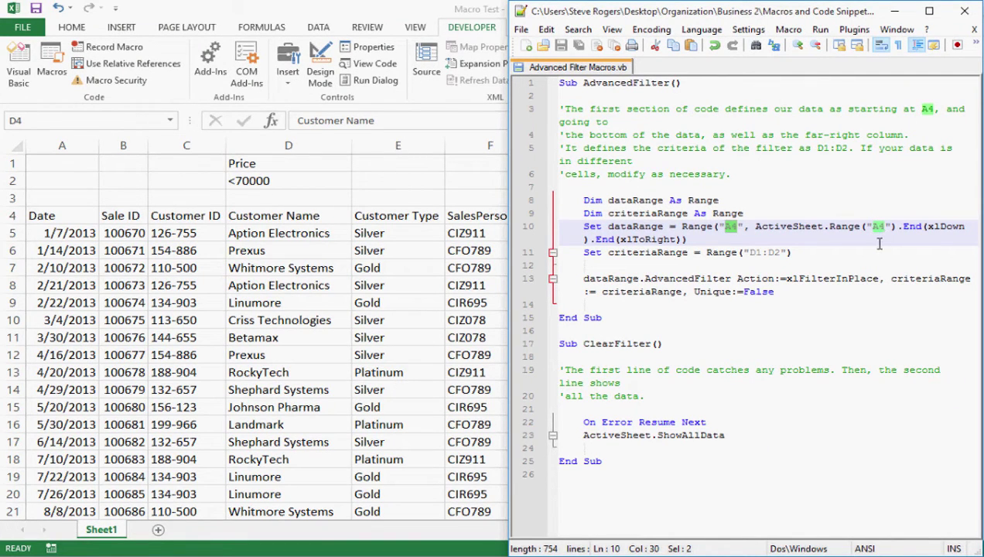
- Highlight the D1:D2 criteria reference and the dataRange.AdvancedFilter call in the macro code
left_click(751, 252)
left_click_drag(751, 252, 805, 265)
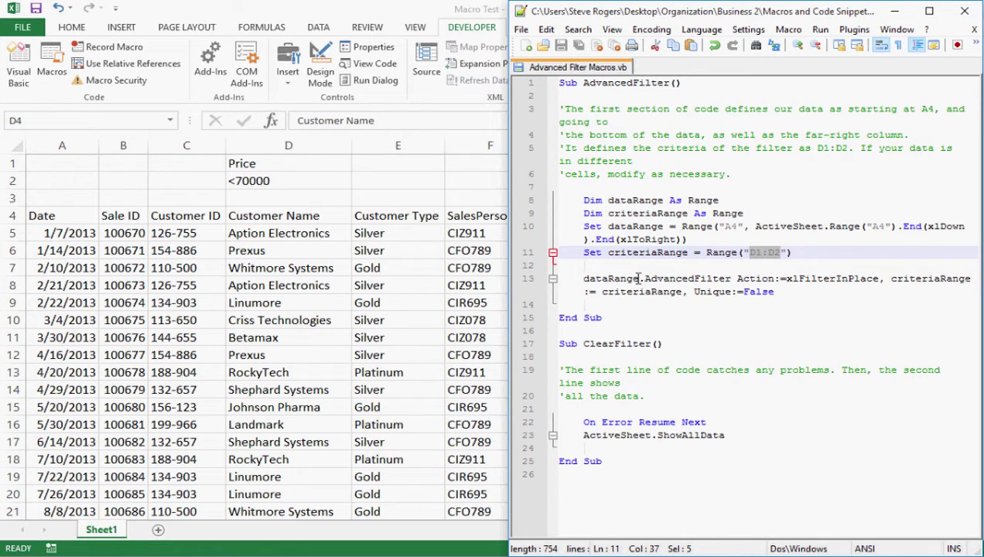
left_click_drag(584, 279, 731, 278)
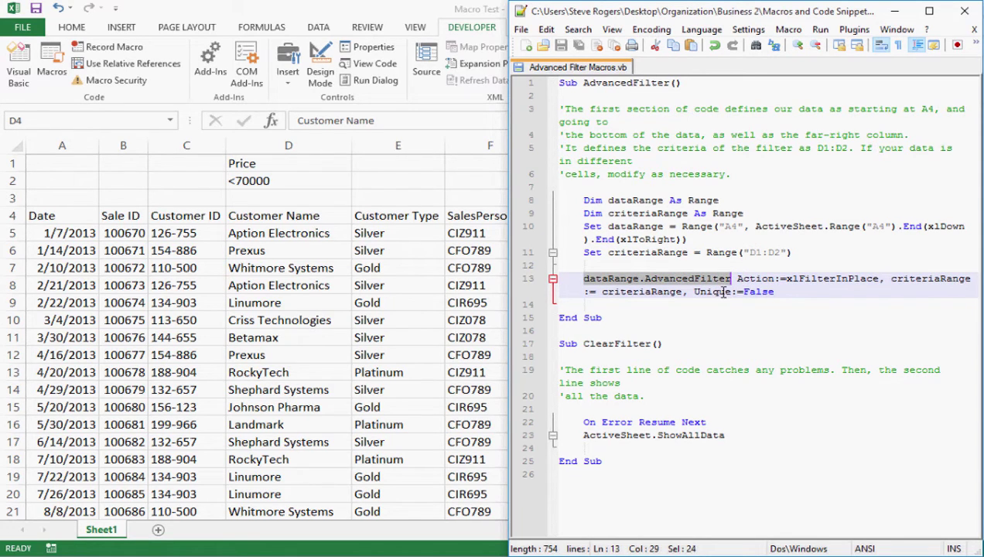
left_click(724, 292)
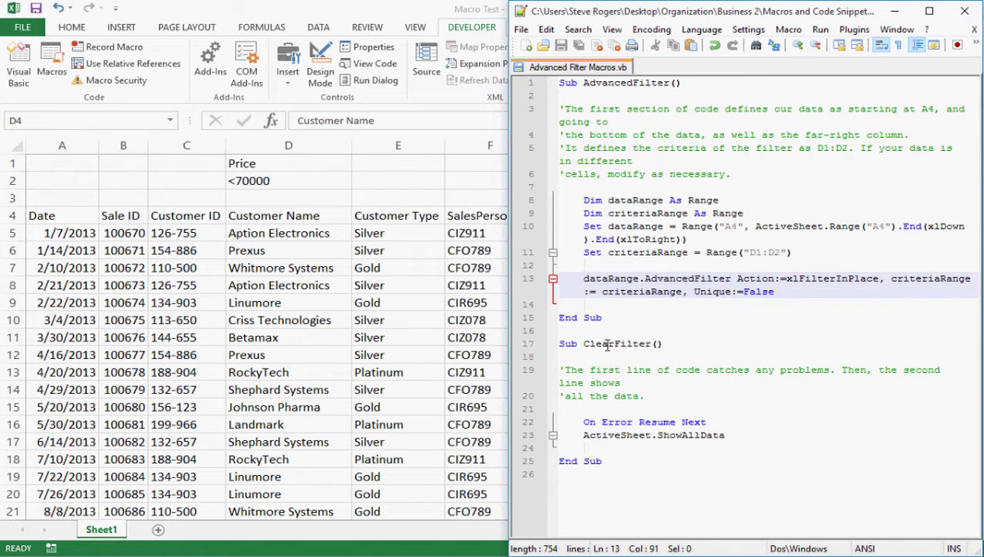
- Review the ClearFilter sub's error handling and ShowAllData lines, select the code, and return to Excel
left_click_drag(584, 344, 653, 344)
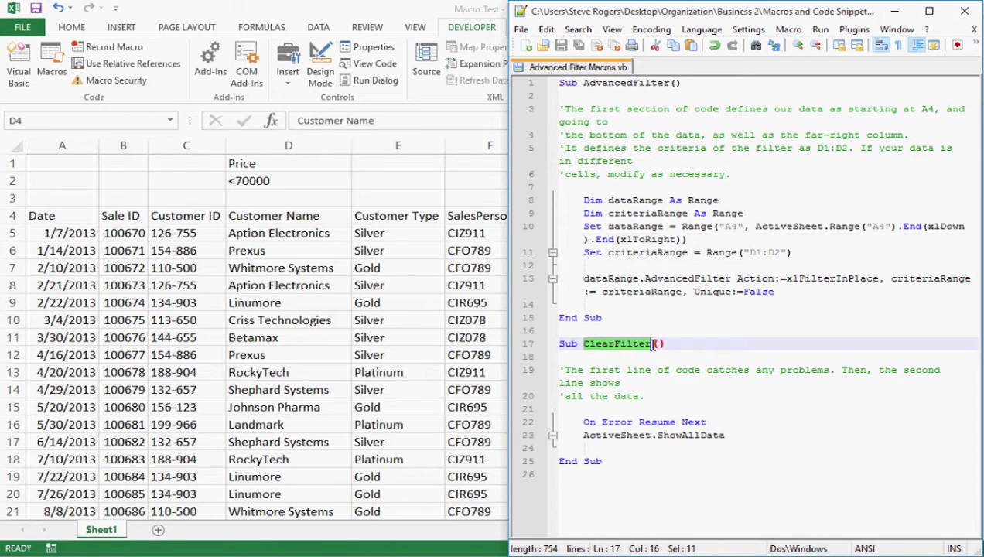
left_click(591, 421)
left_click_drag(591, 421, 709, 421)
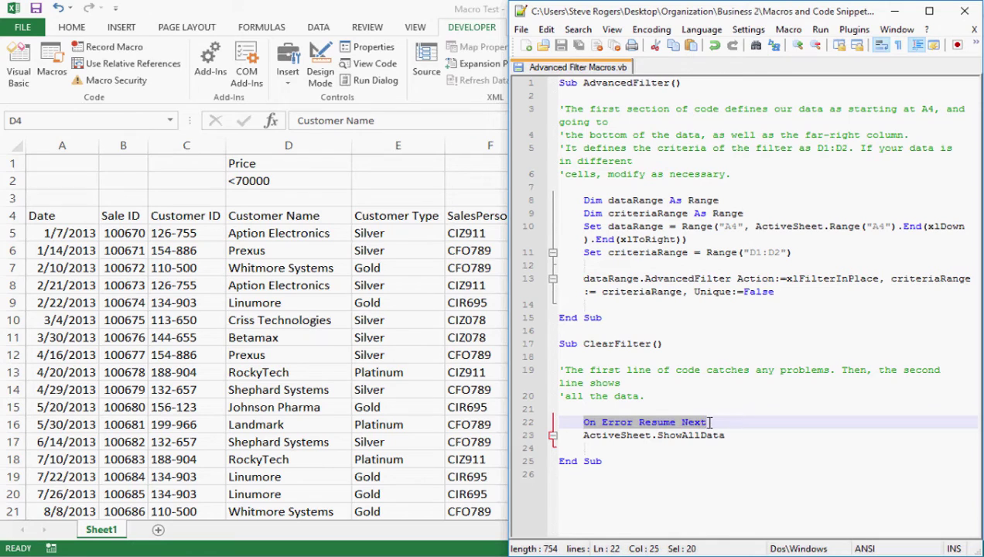
left_click_drag(583, 435, 727, 435)
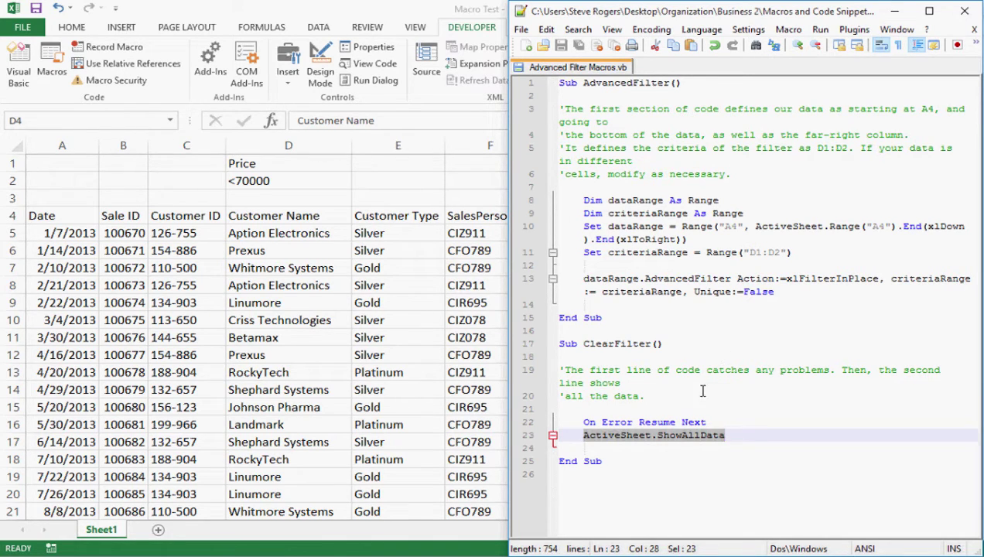
left_click_drag(660, 468, 563, 87)
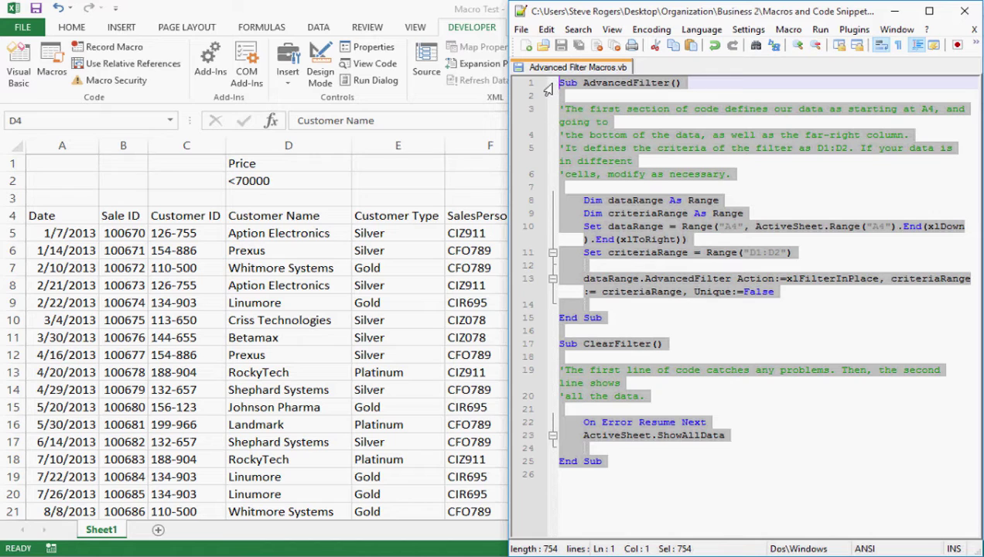
left_click(487, 32)
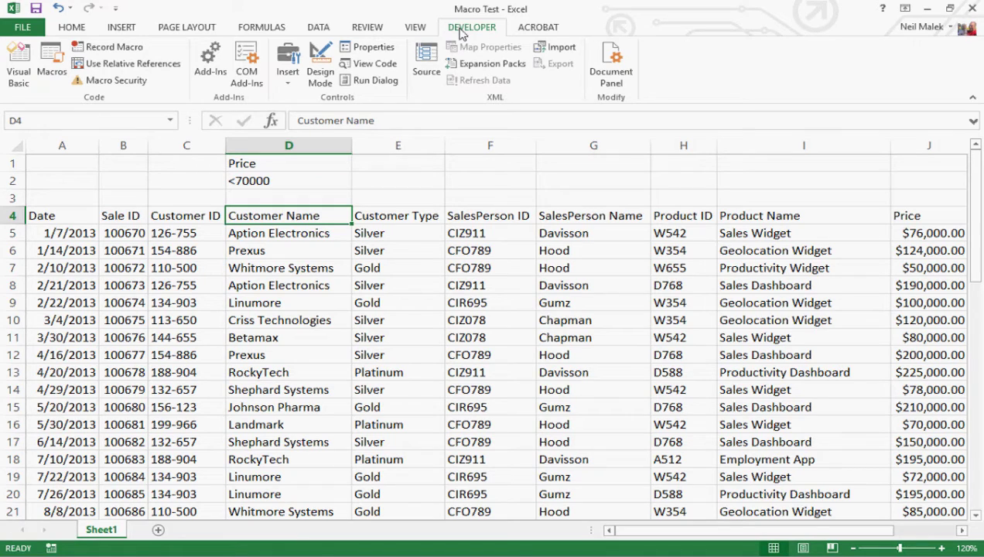
- Enable the Developer tab through Customize the Ribbon's Main Tabs list
right_click(461, 32)
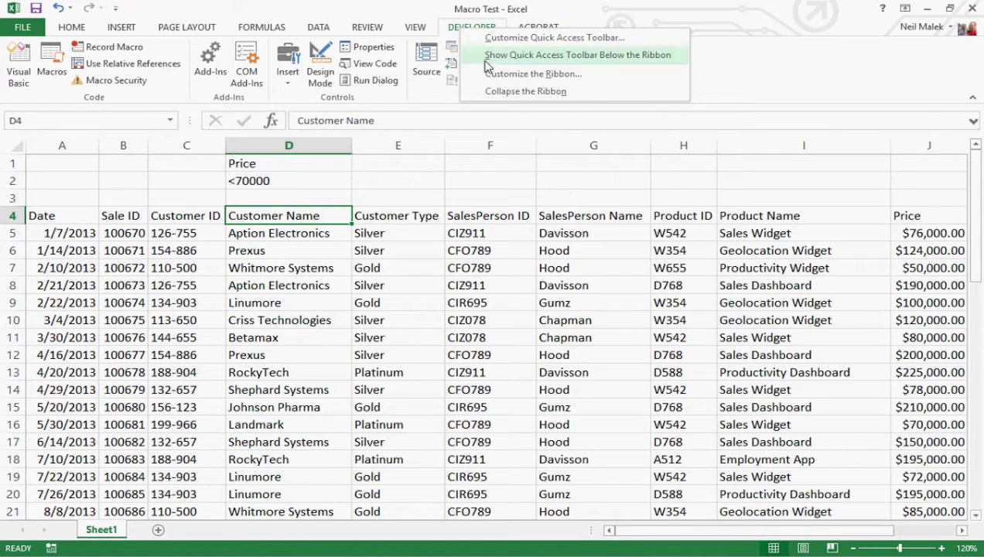
left_click(510, 75)
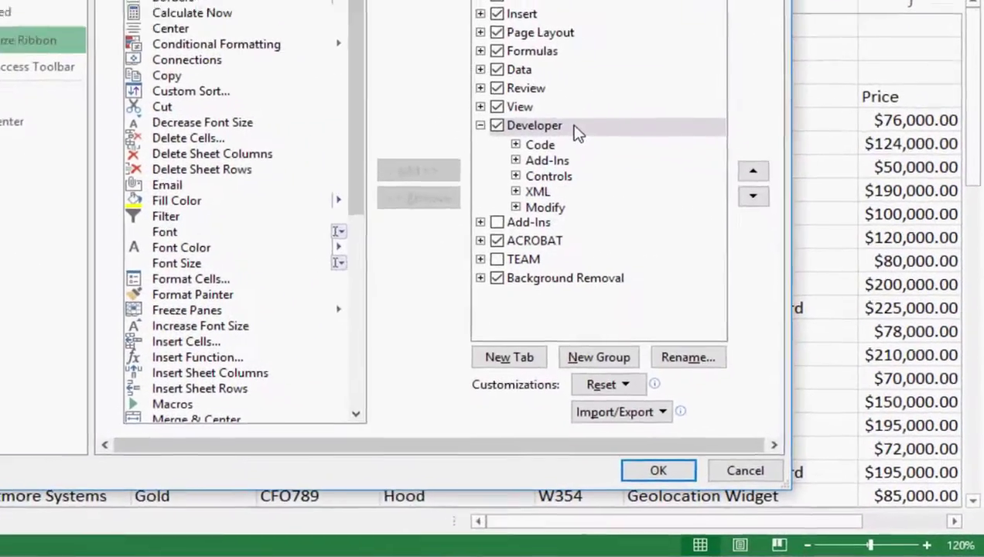
left_click(662, 239)
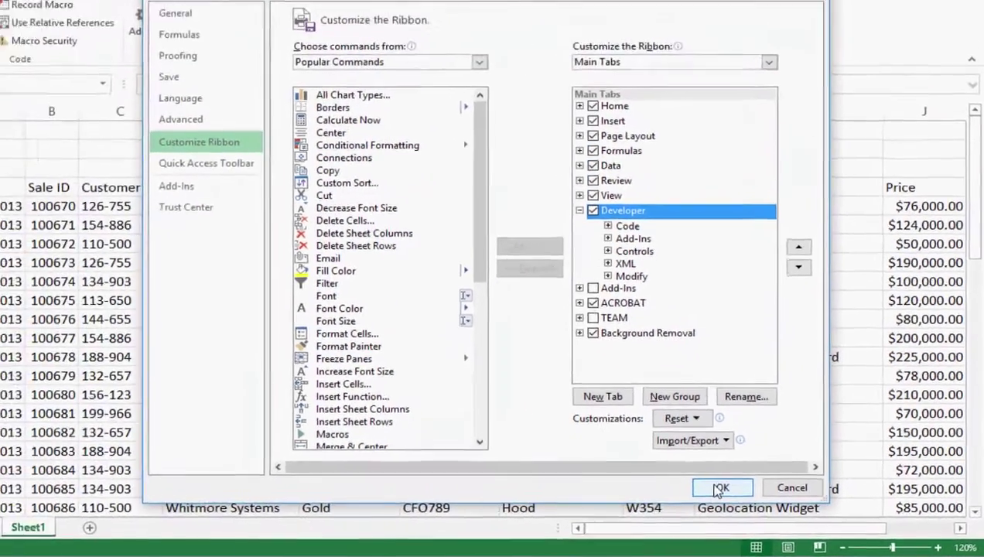
left_click(622, 461)
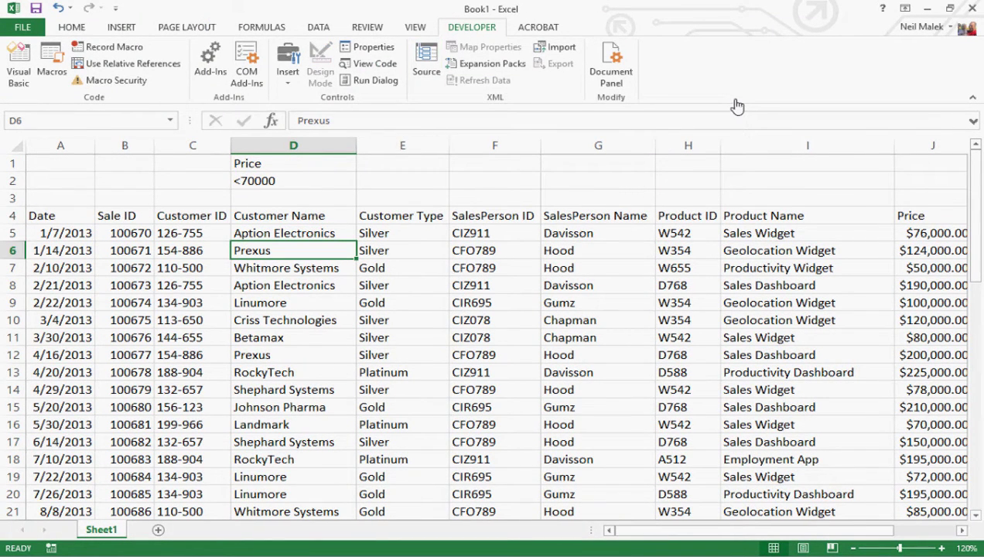
- Open the VBA editor with Alt+F11, maximize it, and open Sheet1's code window
key("alt+F11")
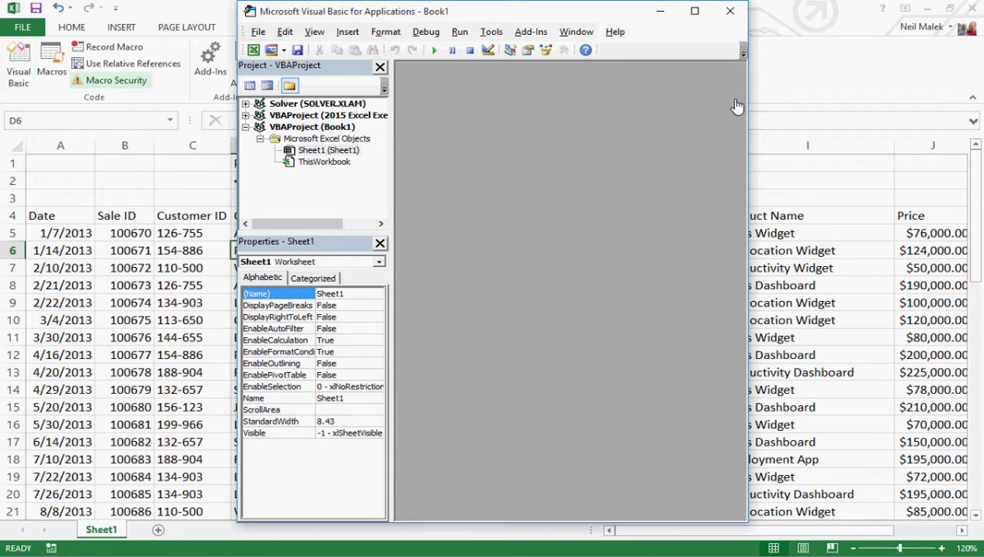
key("super+Up")
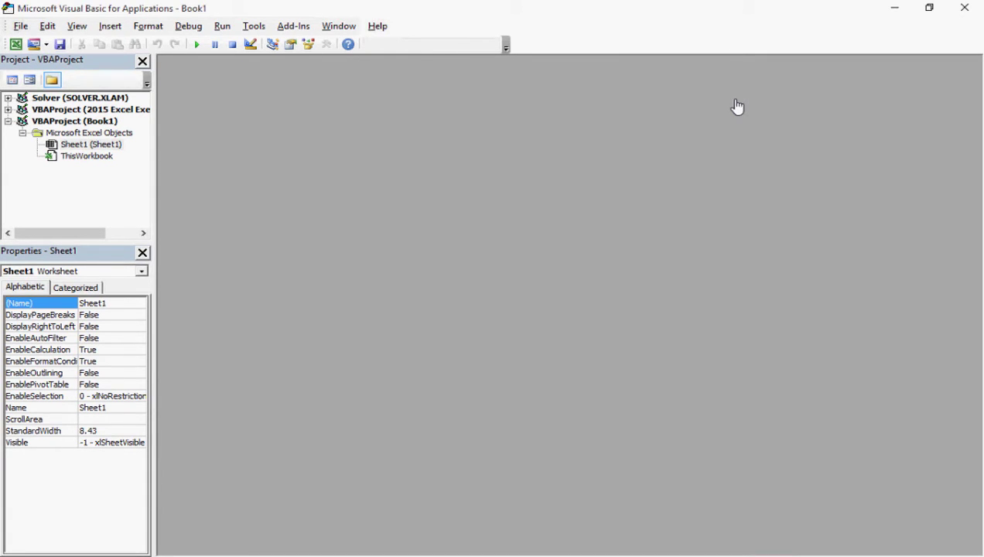
key("ctrl+r")
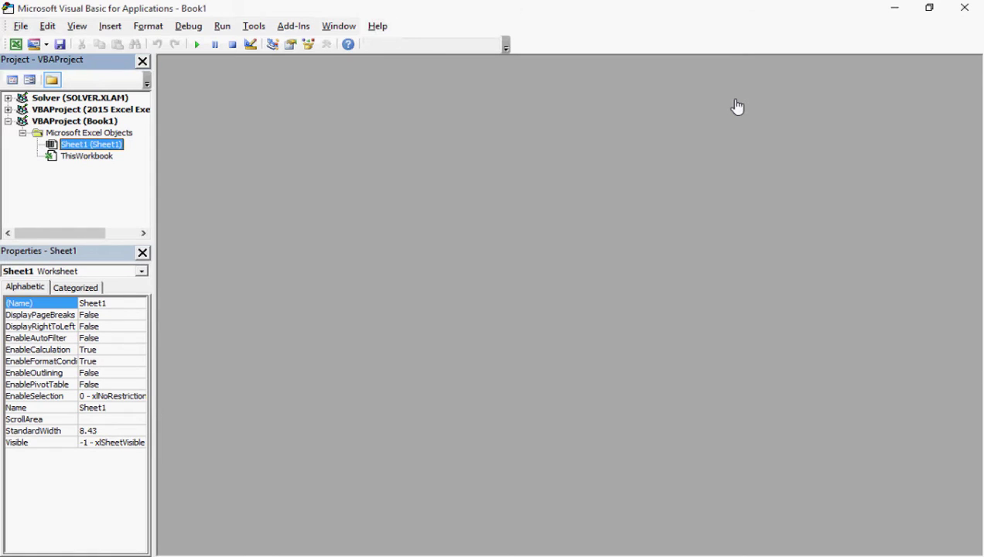
key("F7")
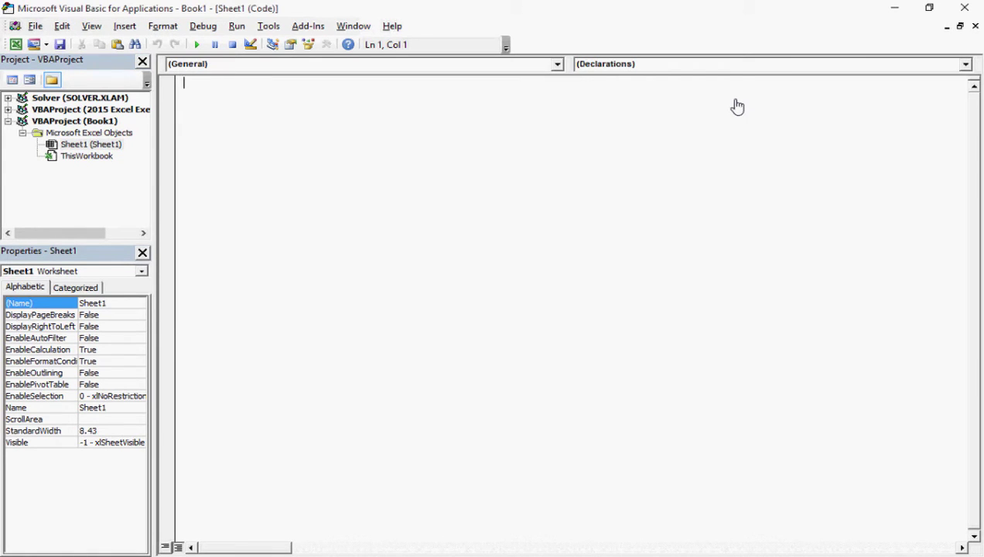
- Paste the filter macros into Sheet1's code and highlight the AdvancedFilter sub name
type("Sub AdvancedFilter()  'The first section of code defines our data as starting at A4, and going to 'the bottom of the data, as well as the far-right column. 'It defines the criteria of the filter as D1:D2. If your data is in different 'cells, modify as necessary.      Dim dataRange As Range     Dim criteriaRange As Range     Set dataRange = Range(\"A4\", ActiveSheet.Range(\"A4\").End(xlDown).End(xlToRight))     Set criteriaRange = Range(\"D1:D2\")      dataRange.AdvancedFilter Action:=xlFilterInPlace, criteriaRange:=criteriaRange, Unique:=False  End Sub  Sub ClearFilter()  'The first line of code catches any problems. Then, the second line shows 'all the data.      On Error Resume Next     ActiveSheet.ShowAllData  End Sub")
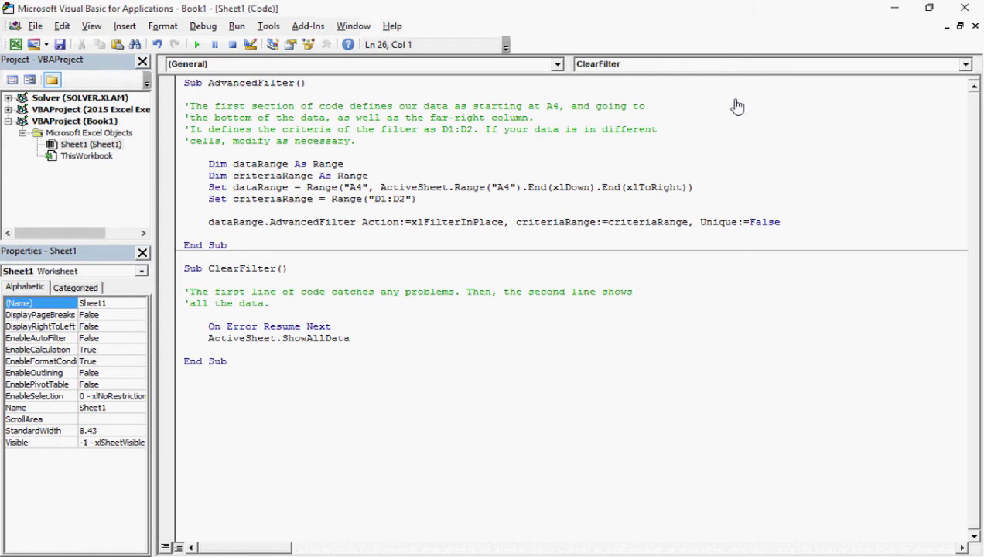
key("ctrl+Home")
key("End")
key("Left")
key("Left")
key("shift+Left")
key("shift+Left")
key("shift+Left")
key("shift+Left")
key("shift+Left")
key("shift+Left")
key("shift+Left")
key("shift+Left")
key("shift+Left")
key("shift+Left")
key("shift+Left")
key("shift+Left")
key("shift+Left")
key("shift+Left")
key("shift+Left")
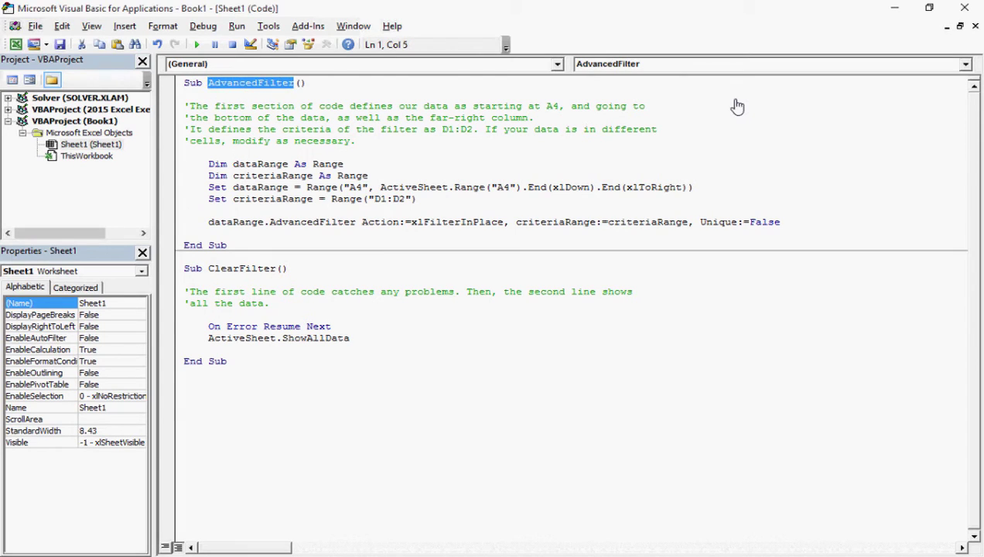
- Highlight the ClearFilter sub name, then switch back to the Excel workbook
key("ctrl+Down")
key("End")
key("Left")
key("Left")
key("shift+Left")
key("shift+Left")
key("shift+Left")
key("shift+Left")
key("shift+Left")
key("shift+Left")
key("shift+Left")
key("shift+Left")
key("shift+Left")
key("shift+Left")
key("shift+Left")
key("shift+Left")
key("shift+Left")
key("shift+Left")
key("shift+Left")
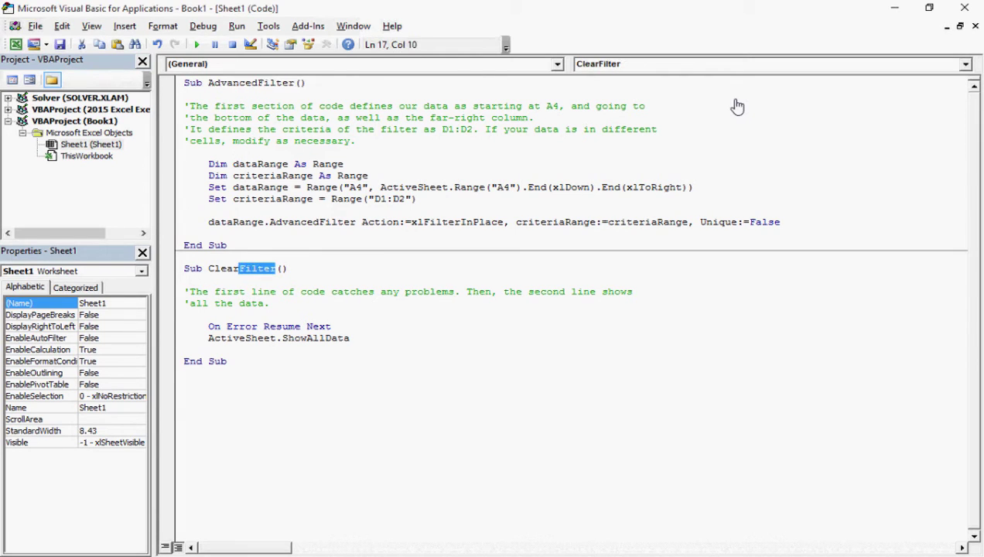
key("End")
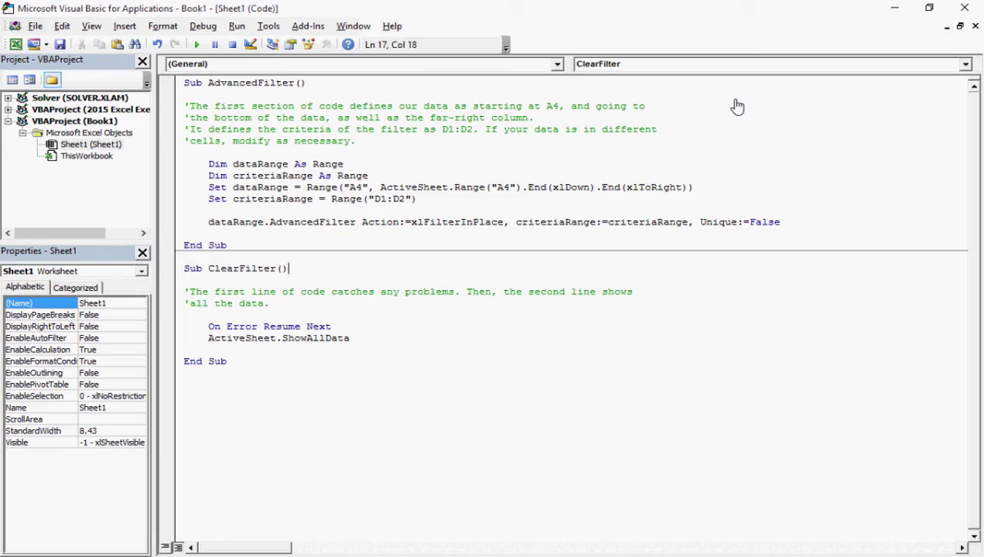
key("alt+F11")
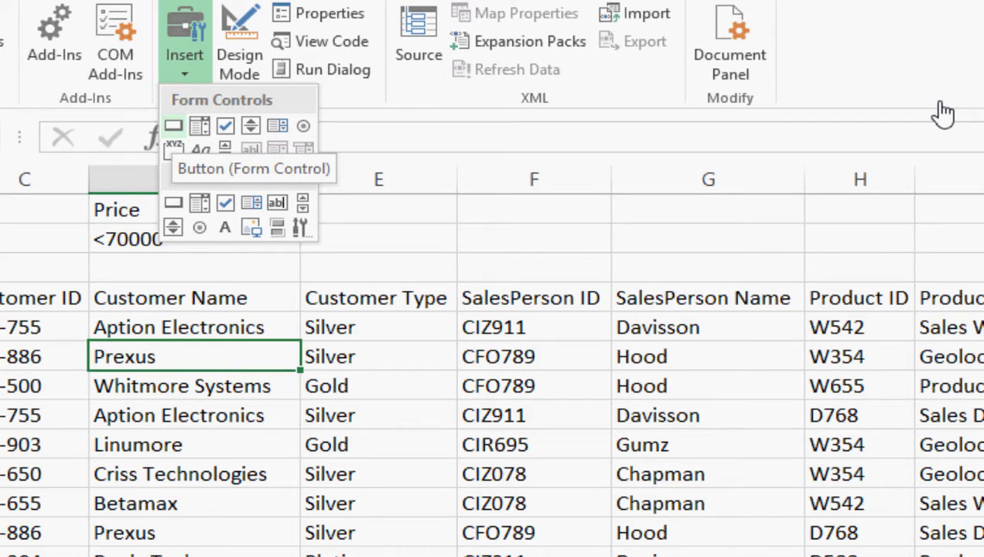
- Draw a button over E1:E2, assign it Sheet1.AdvancedFilter, and caption it 'Filter Data'
key("Escape")
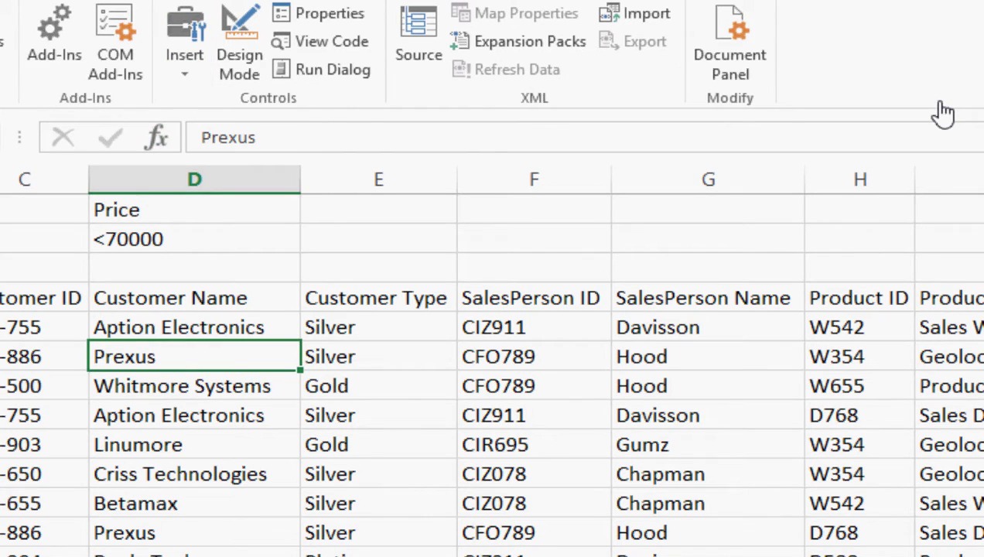
left_click_drag(303, 209, 453, 244)
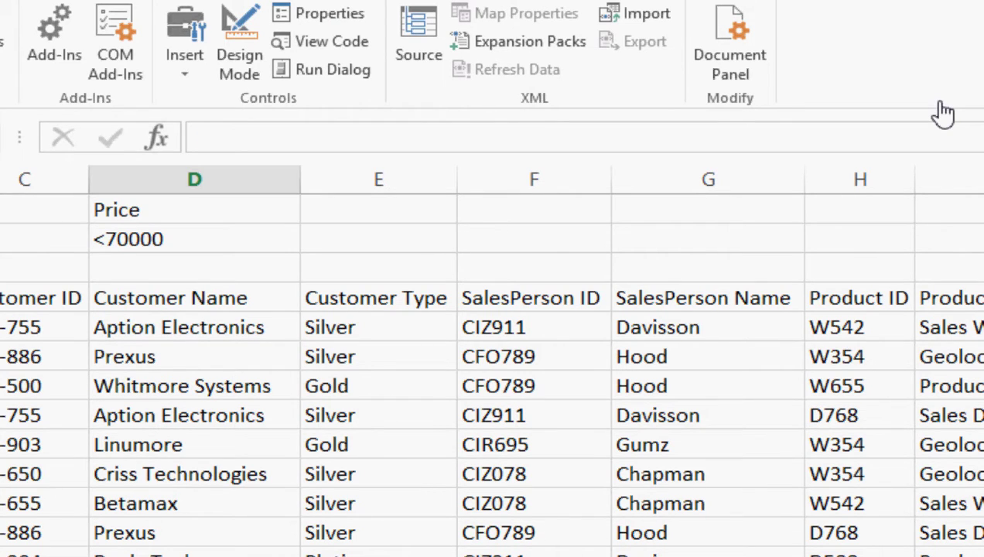
key("Down")
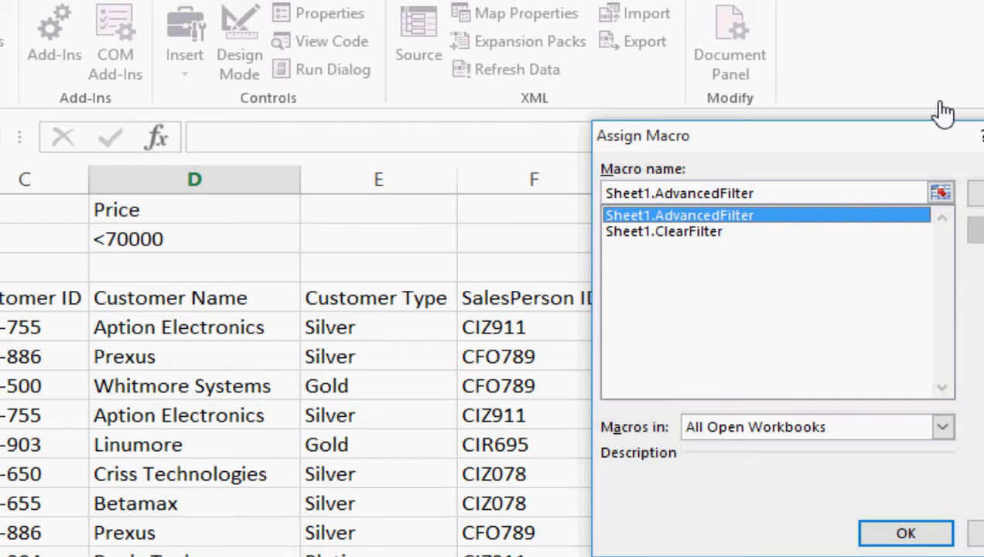
key("Return")
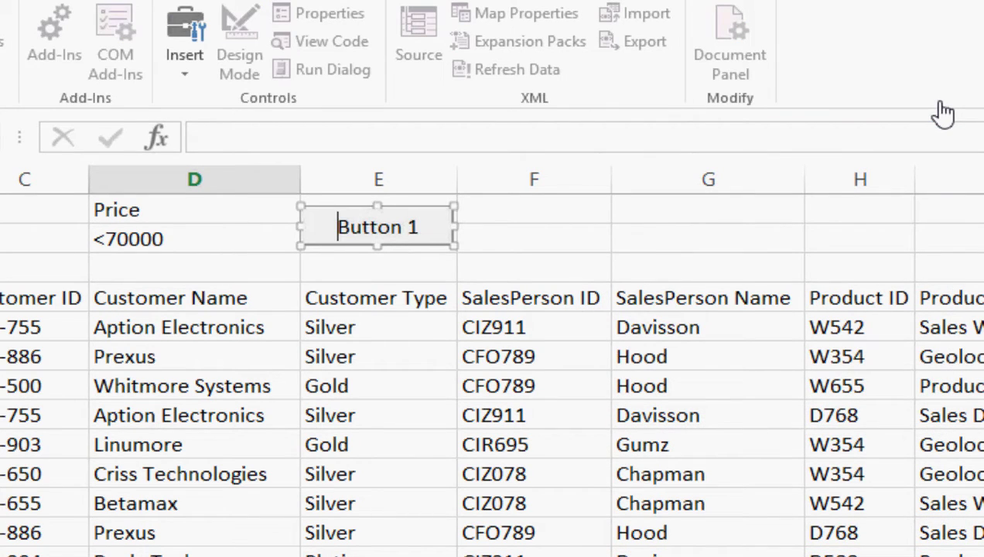
key("ctrl+a")
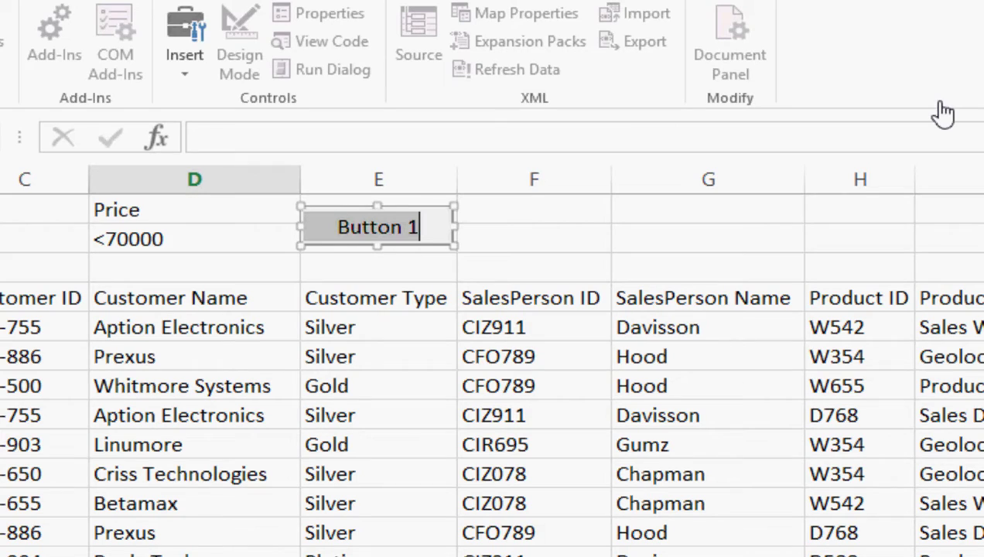
type("Filter Data")
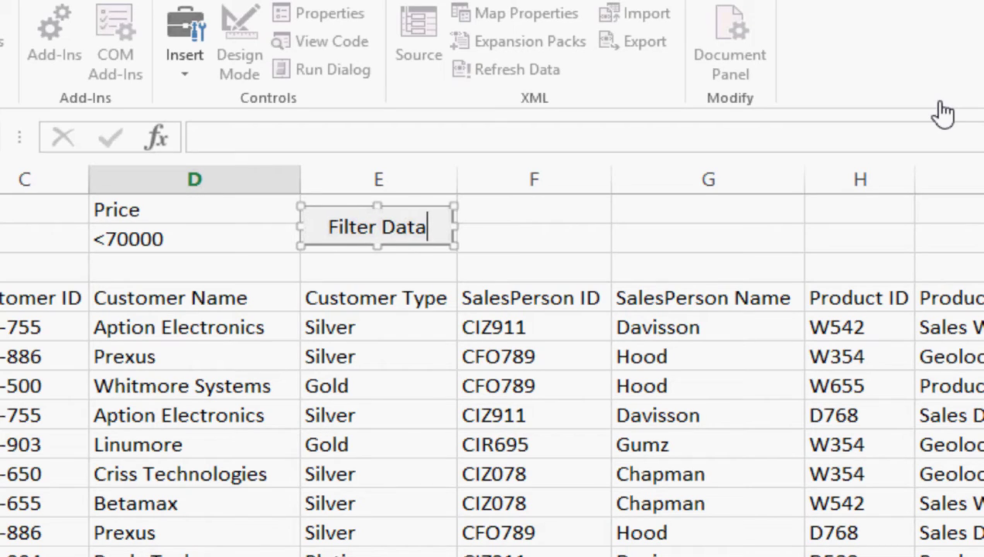
key("Escape")
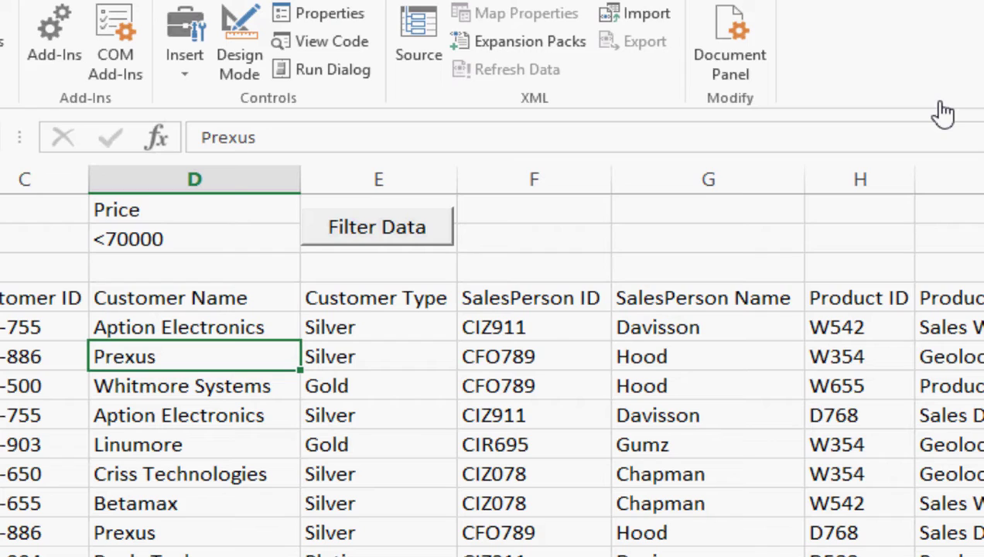
- Draw a form button right of Filter Data, assign Sheet1.ClearFilter, and caption it 'Clear Filter'
key("alt+l")
key("i")
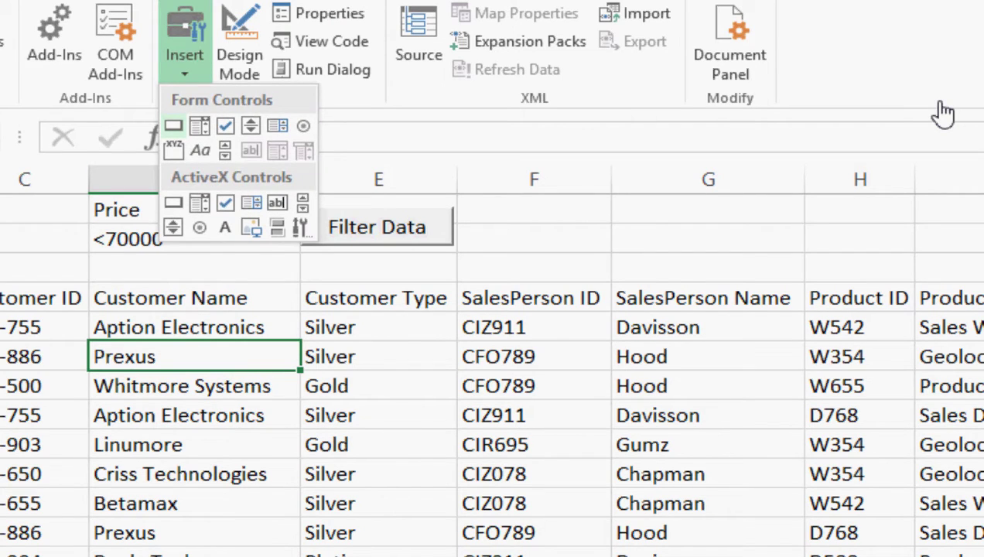
key("Return")
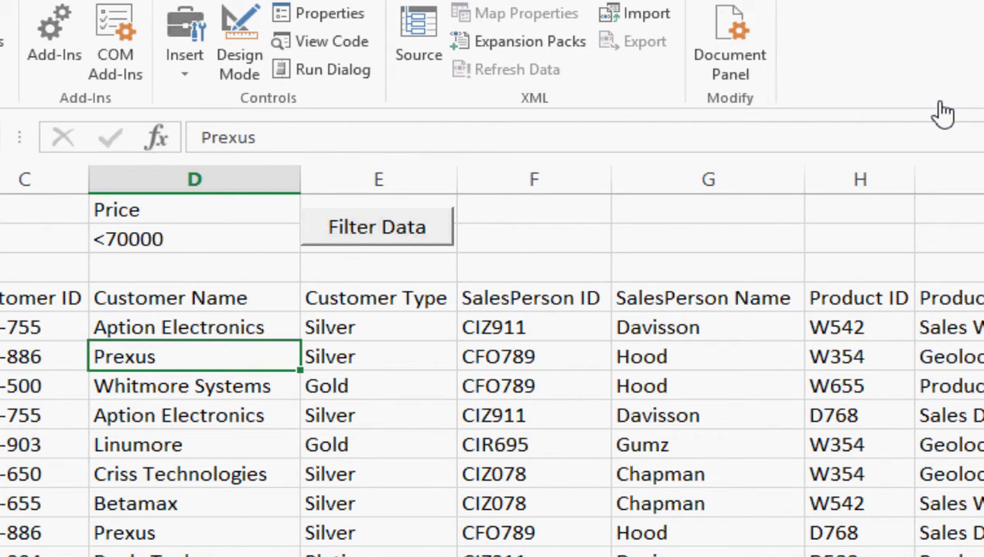
mouse_move(463, 208)
left_mouse_down()
mouse_move(504, 235)
mouse_move(607, 245)
left_mouse_up()
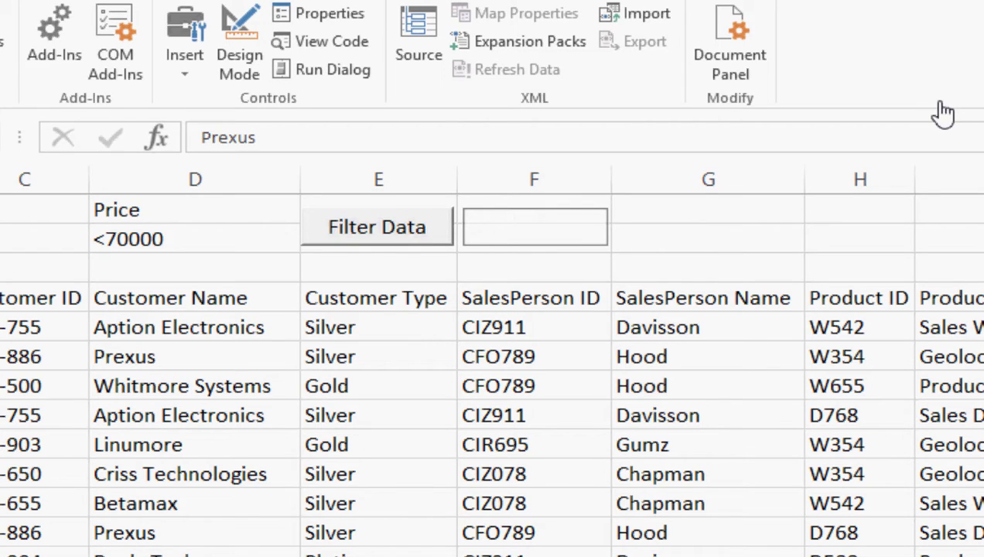
key("Tab")
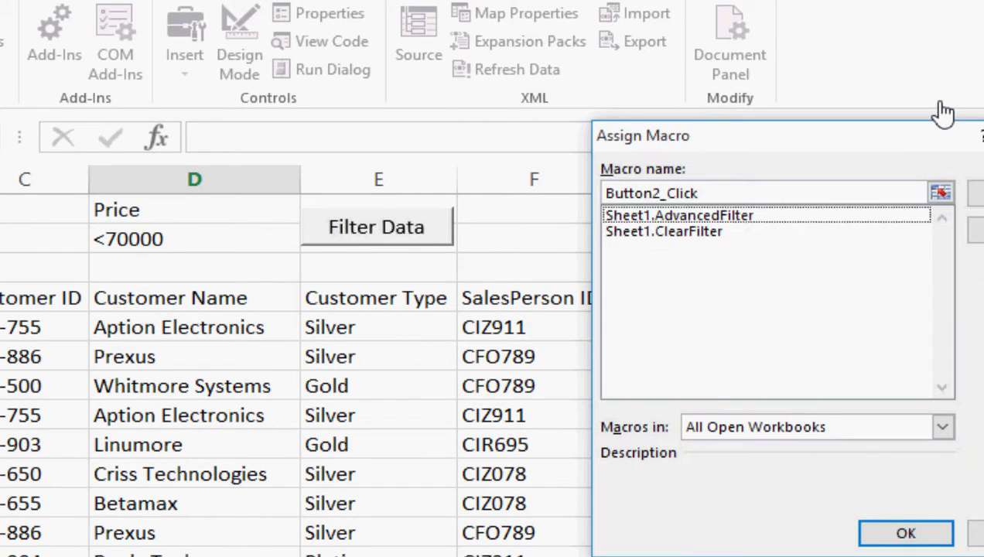
key("Down")
key("Return")
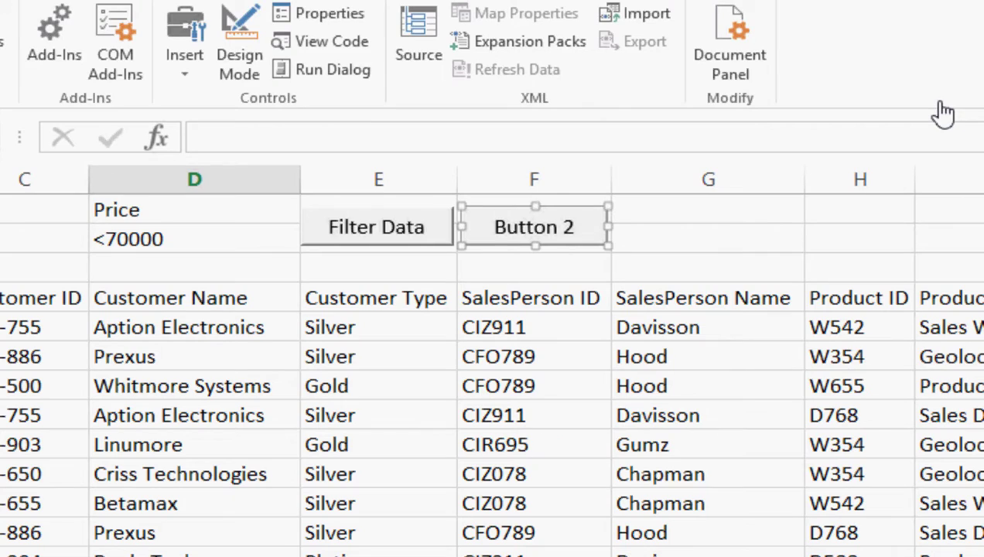
key("ctrl+a")
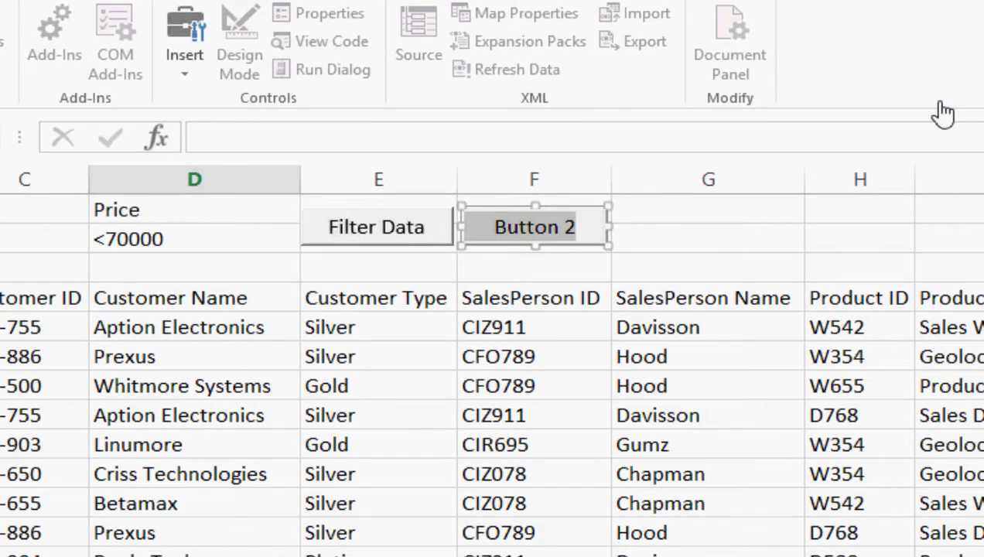
type("Clear Fil")
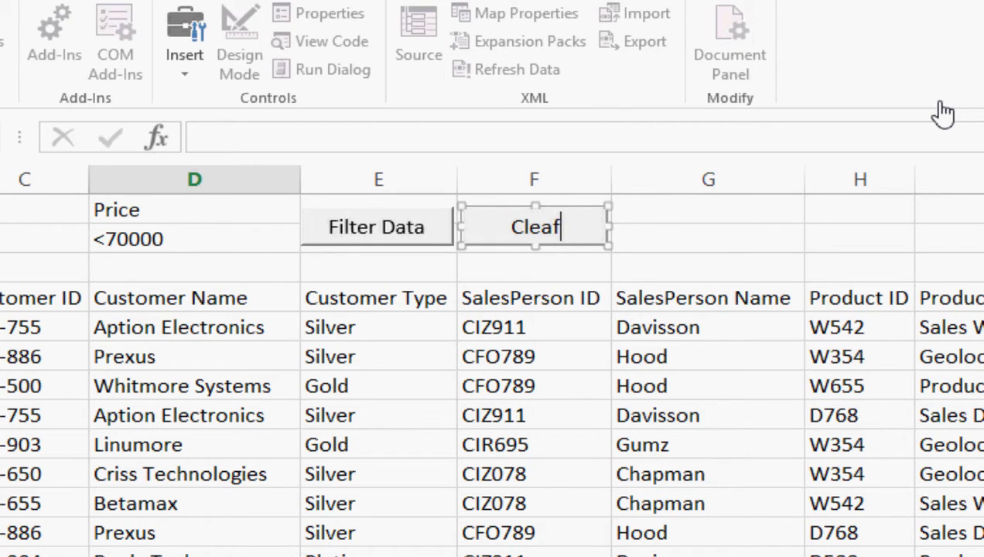
type("ter")
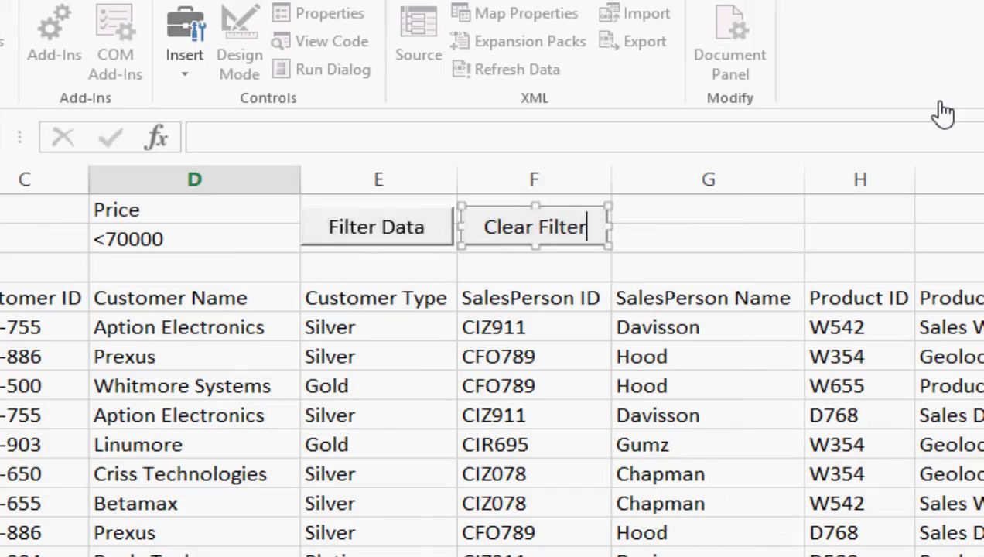
key("Escape")
key("Escape")
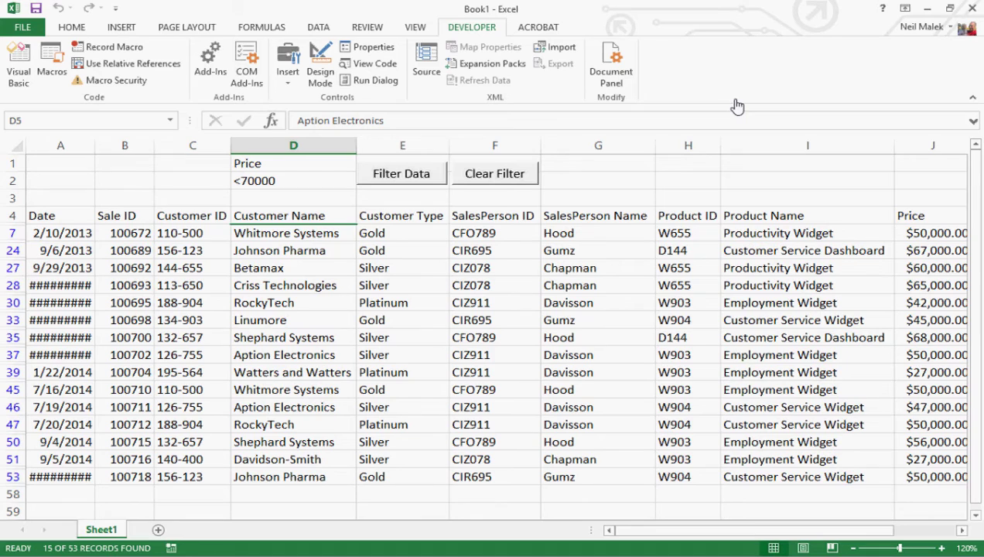
- Select the filtered Price values under 70000 to check them
key("Right")
key("Right")
key("Right")
key("Right")
key("Right")
key("Right")
key("Down")
key("shift+Down")
key("shift+Down")
key("shift+Down")
key("shift+Down")
key("shift+Down")
key("shift+Down")
key("shift+Down")
key("shift+Down")
key("shift+Down")
key("shift+Down")
key("shift+Down")
key("shift+Down")
key("shift+Down")
key("shift+Down")
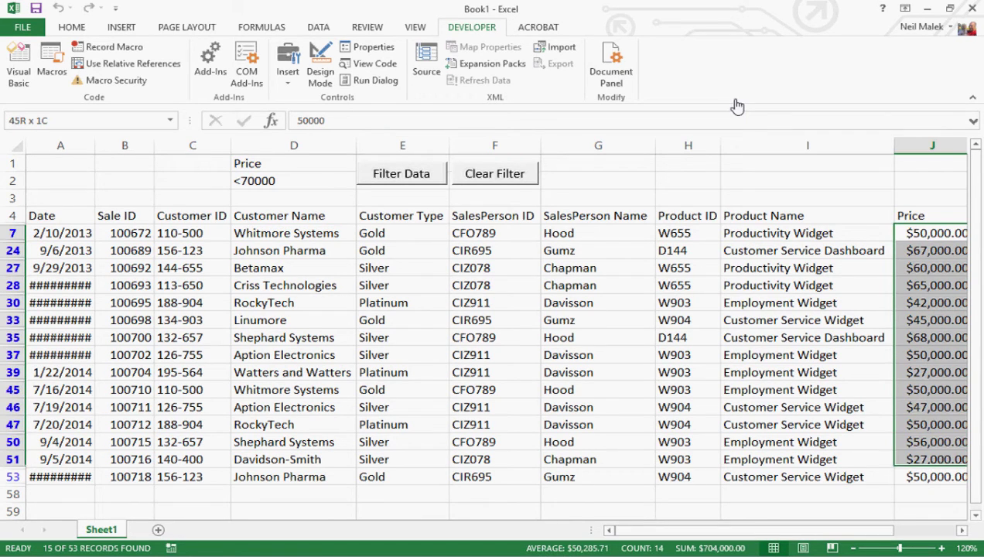
key("Down")
key("Left")
key("Left")
key("Left")
key("Left")
key("Left")
key("Left")
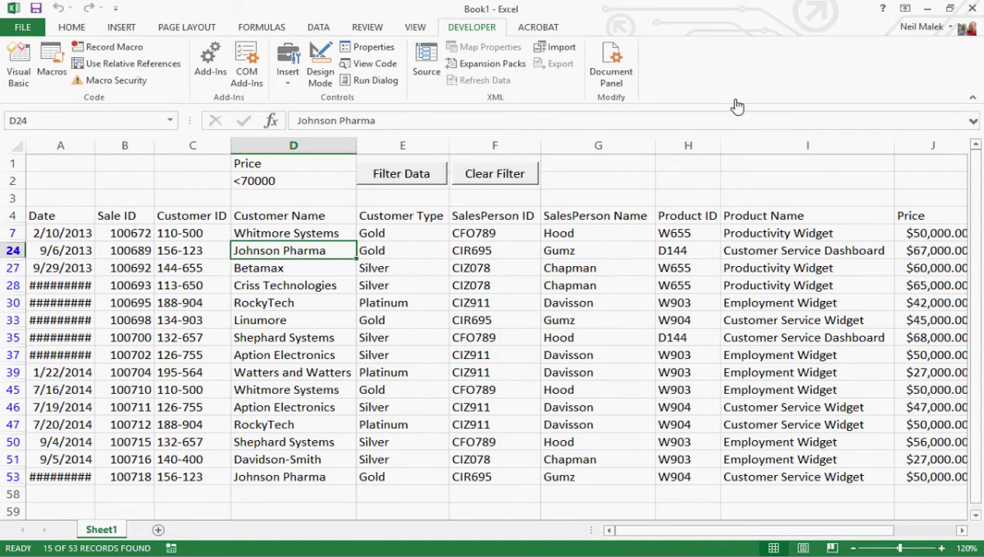
- Replace the Price criterion in D2 with >125000
key("Up")
key("Up")
key("Up")
key("Up")
key("F2")
key("Left")
key("Left")
key("Left")
key("Left")
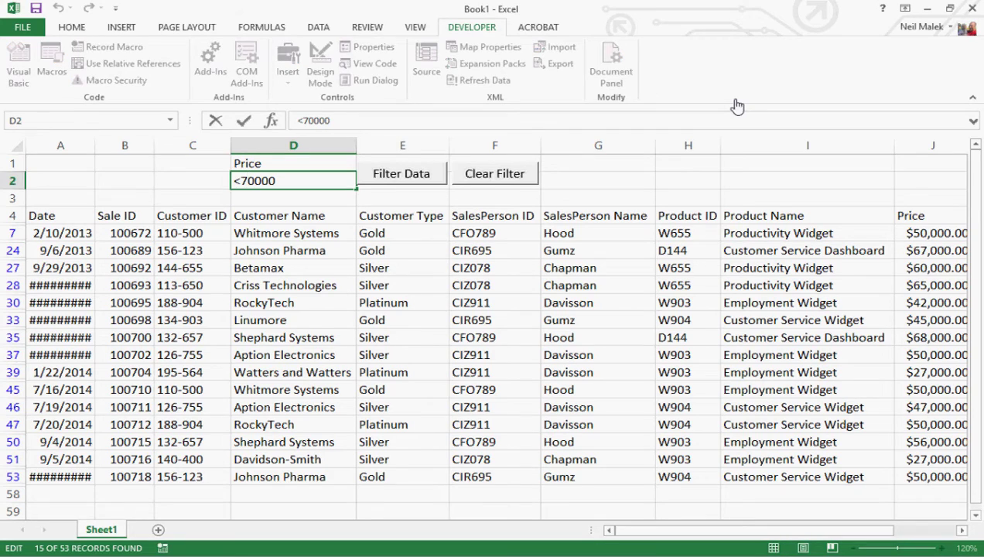
key("End")
key("shift+Home")
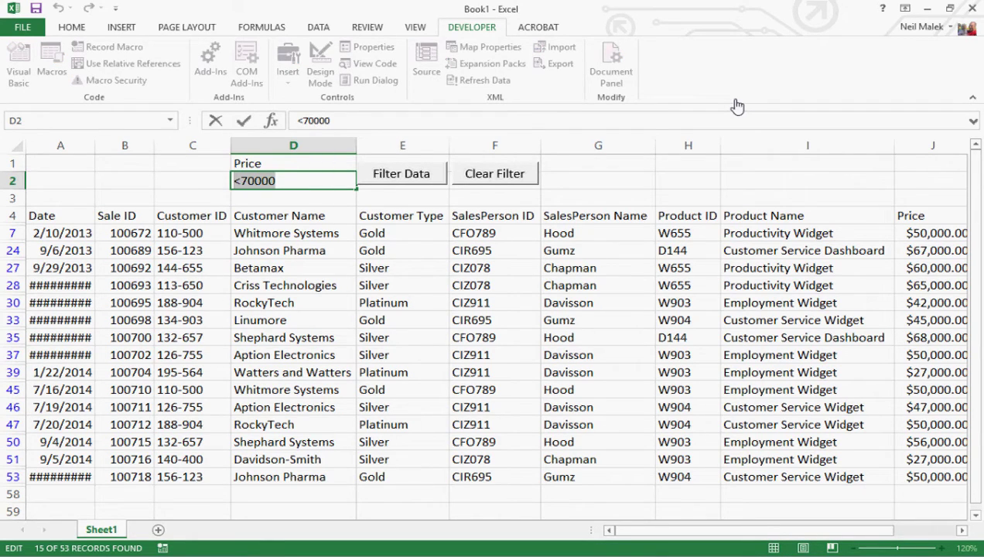
type(">12")
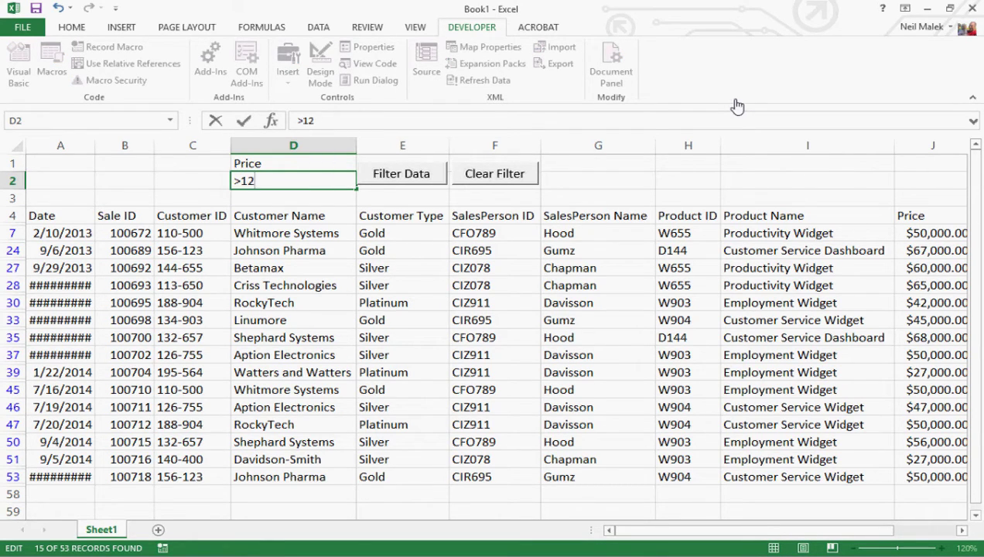
type("5000")
key("ctrl+Return")
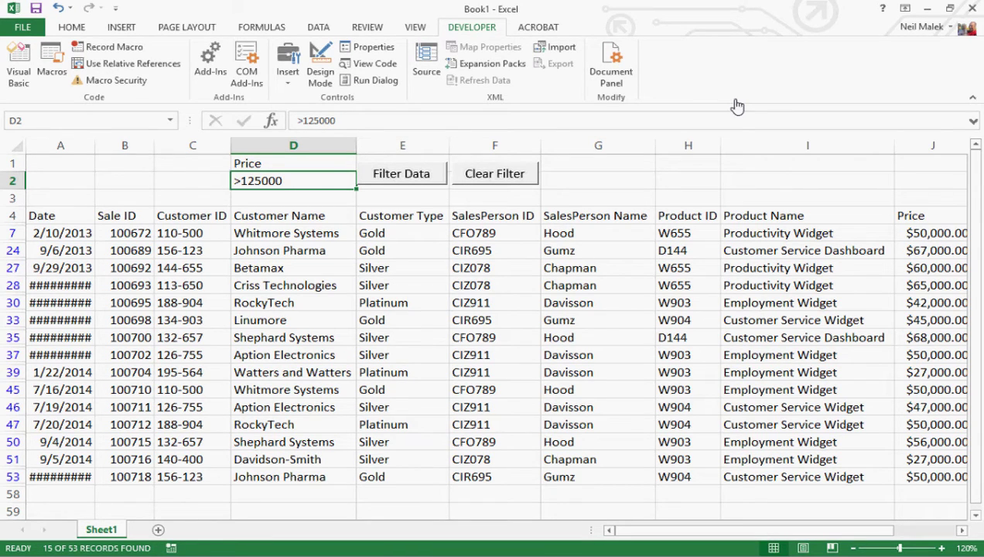
- Filter the sales table by the >125000 criterion and clear it, twice over
key("ctrl+shift+f")
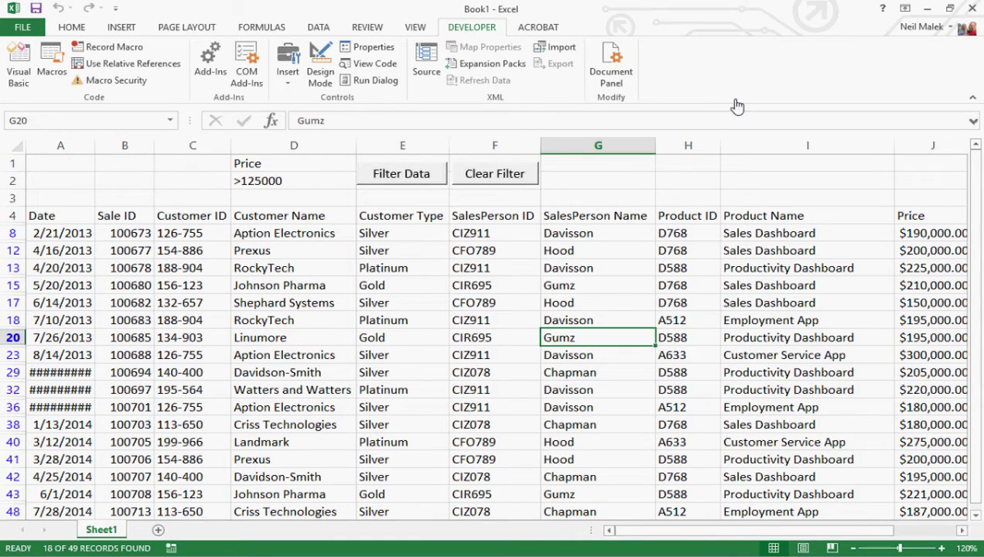
key("ctrl+shift+c")
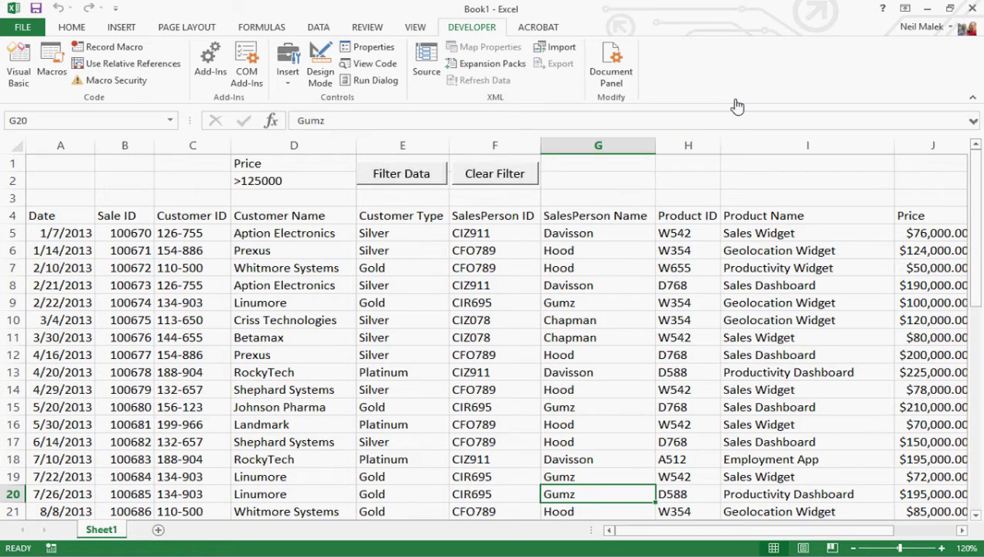
key("ctrl+shift+f")
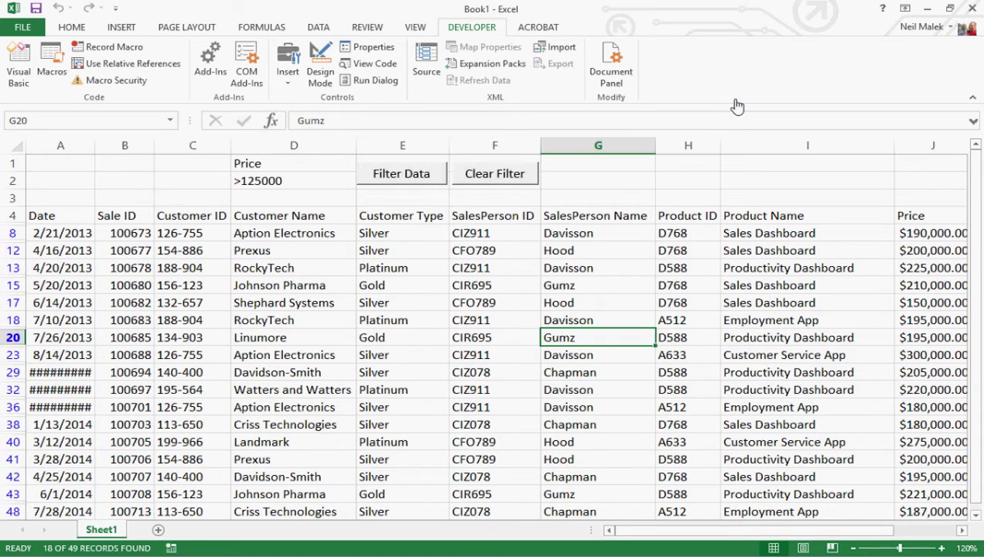
key("ctrl+shift+c")
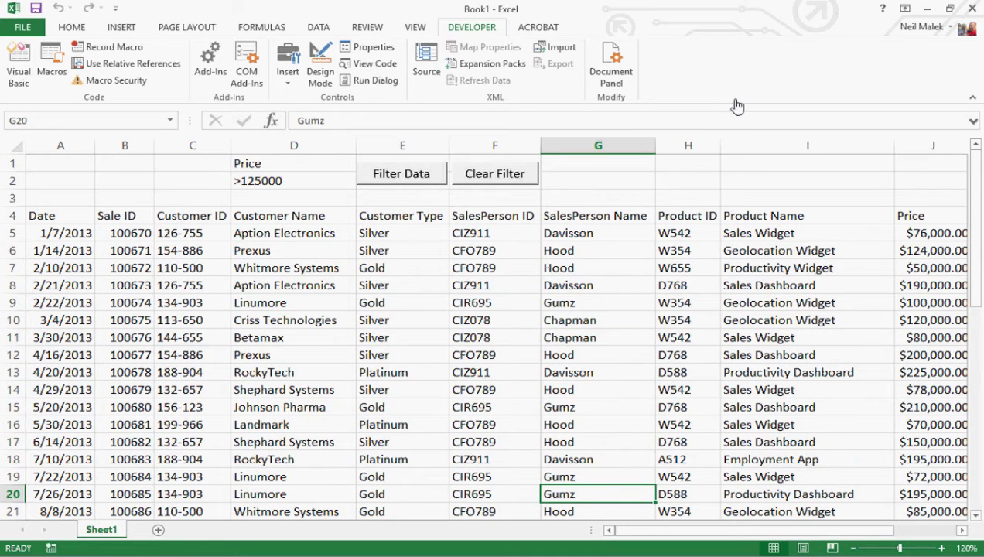